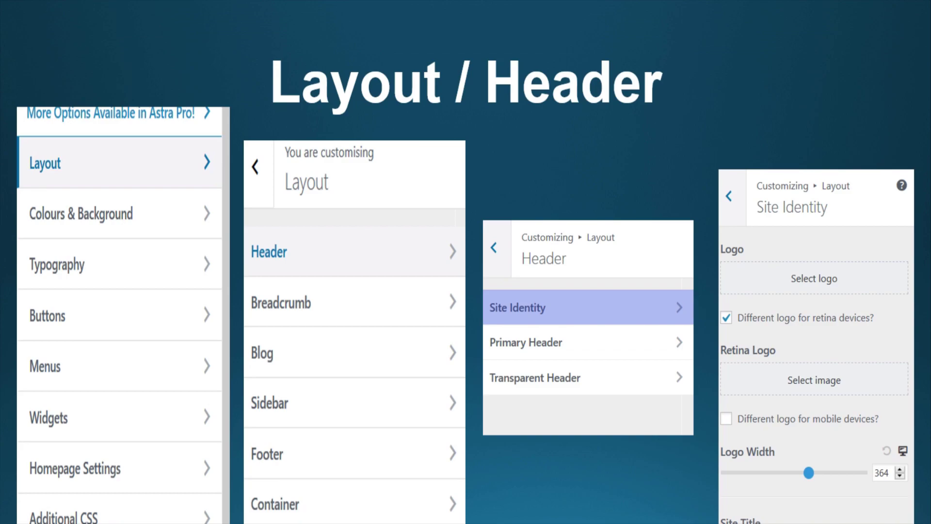
- Skip the intro slides to the front page with the W logo and 'Wordpress tutorials' tagline
key("Right")
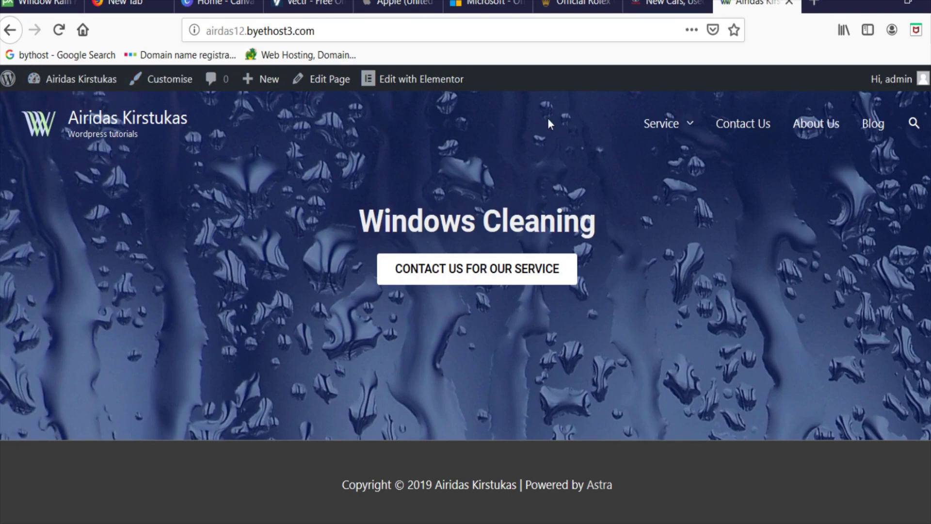
- Compare the Toyota, Rolex, Microsoft and Apple site headers, then return to the WordPress dashboard
left_click(667, 4)
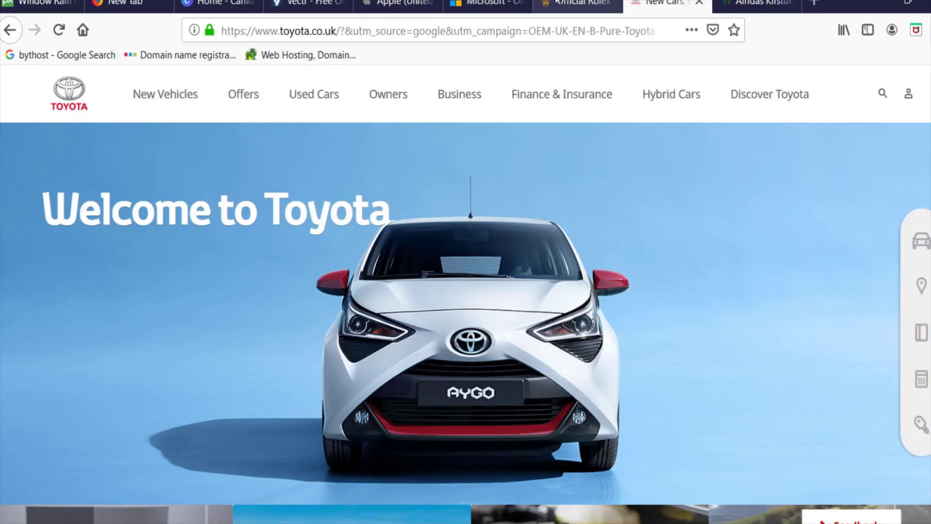
left_click(557, 4)
left_click(485, 4)
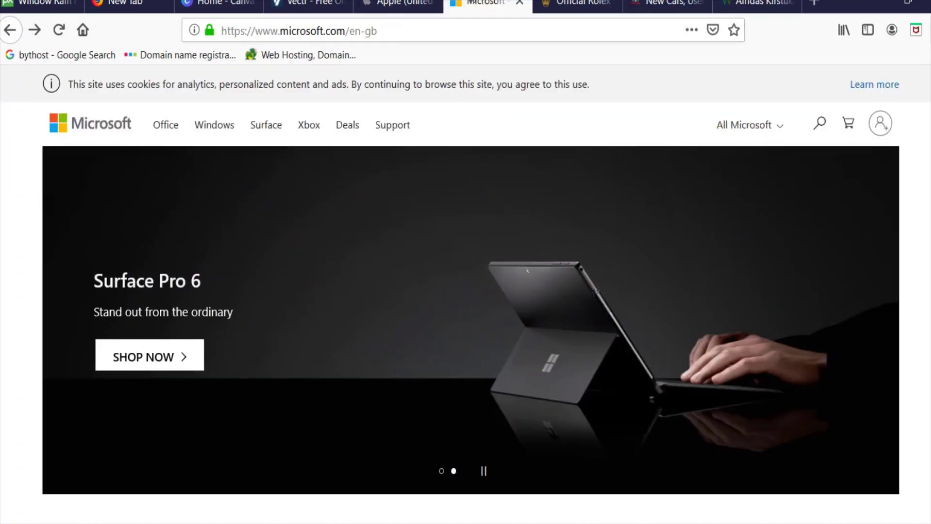
left_click(404, 3)
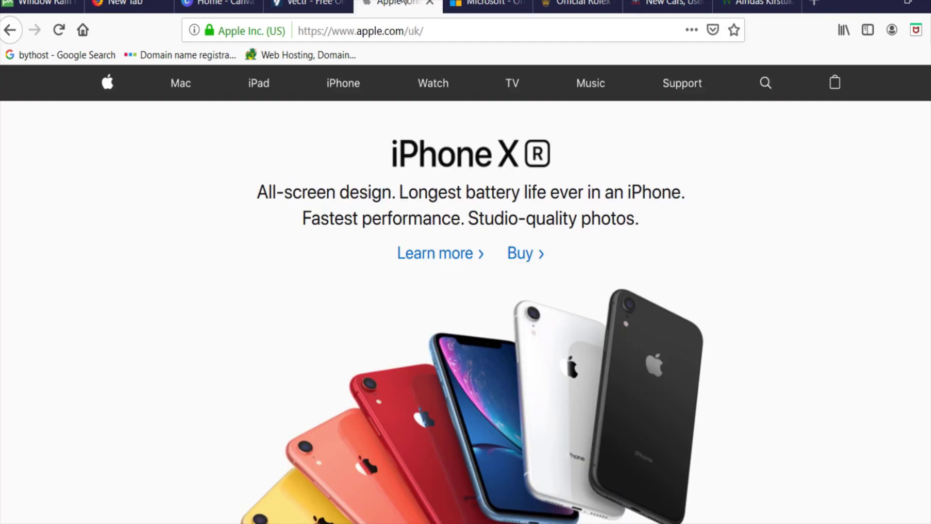
left_click(760, 4)
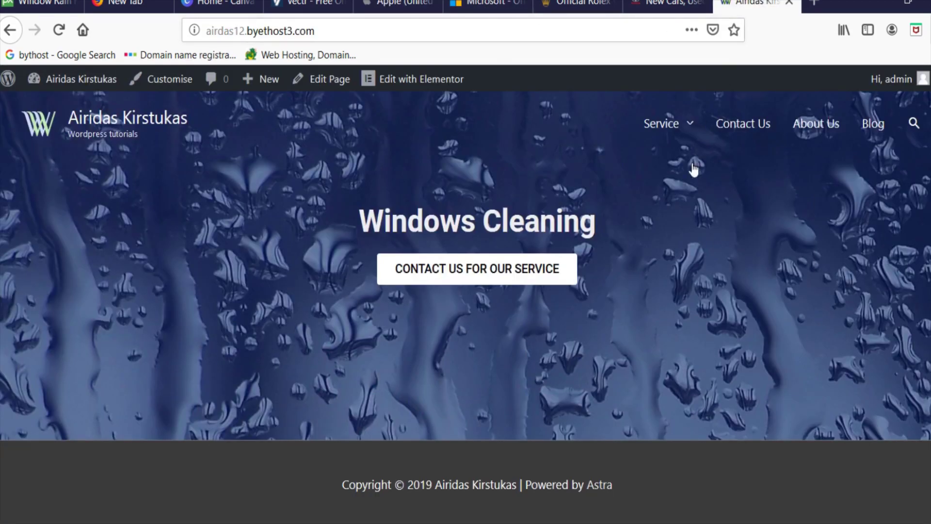
mouse_move(662, 123)
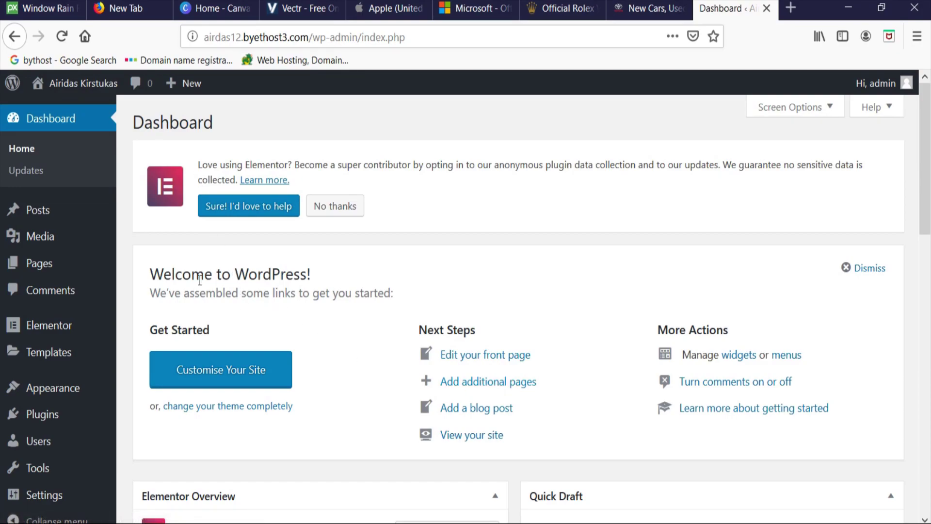
- From the live site, open the Astra customizer's Layout > Header > Site Identity panel
mouse_move(66, 88)
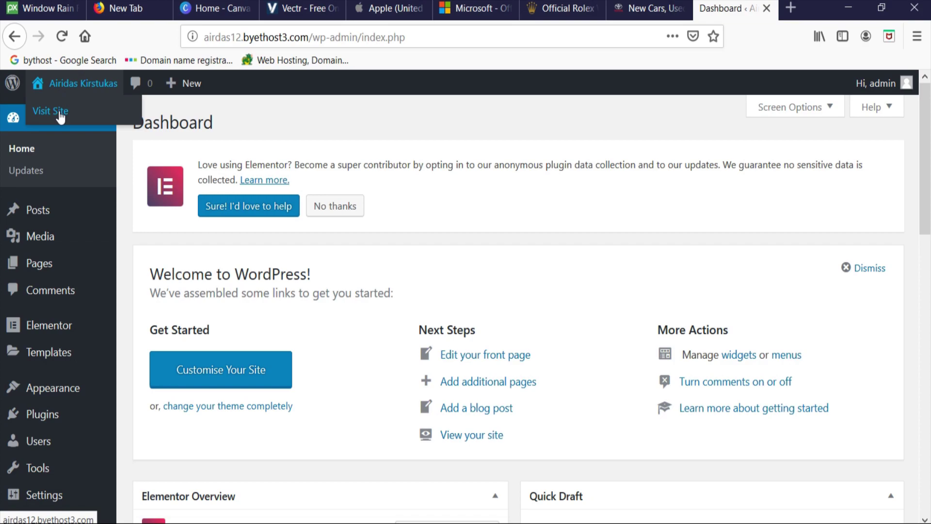
left_click(60, 116)
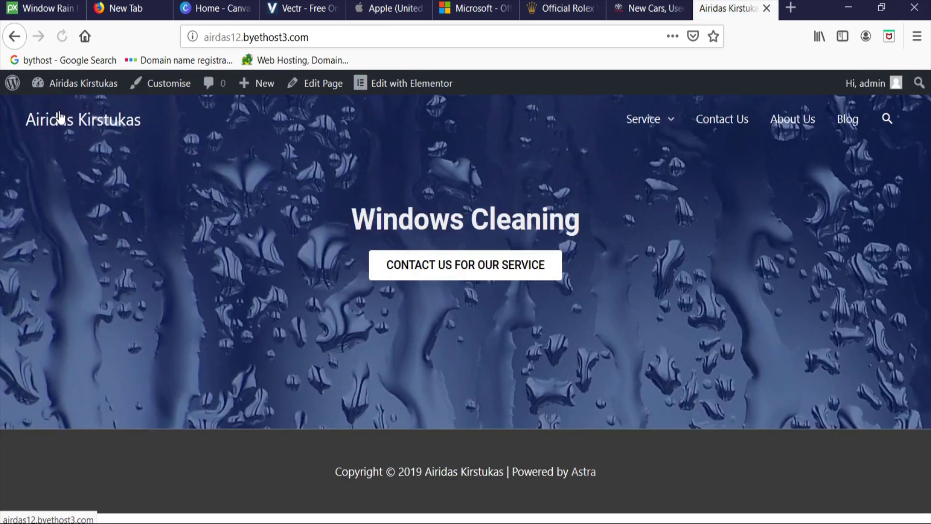
left_click(153, 89)
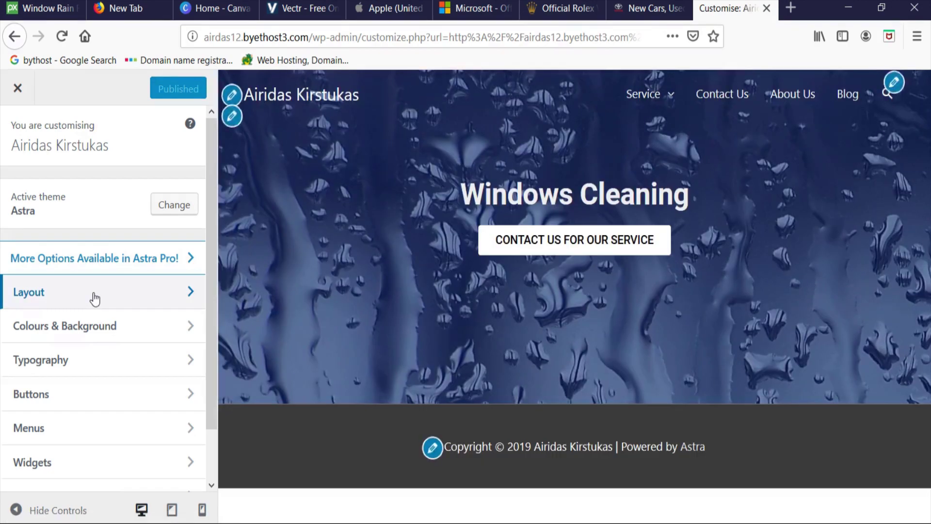
left_click(94, 298)
left_click(104, 188)
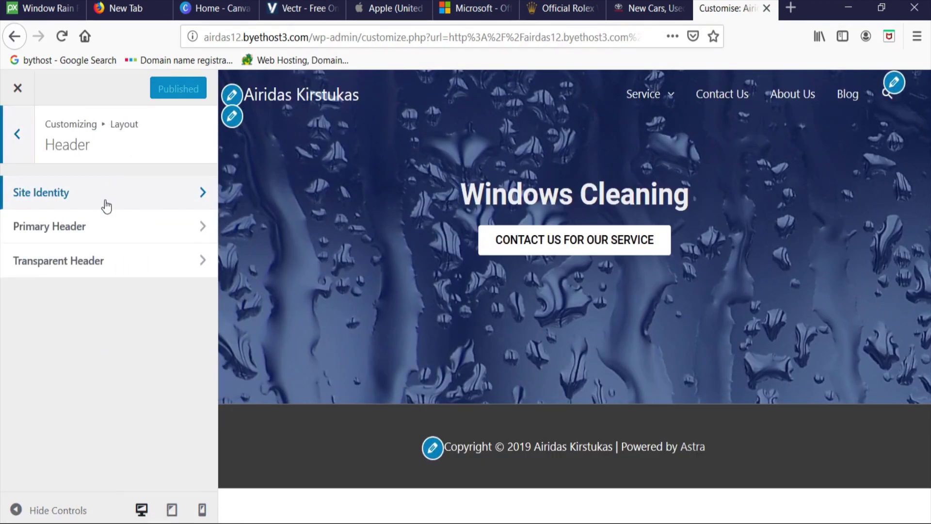
left_click(105, 201)
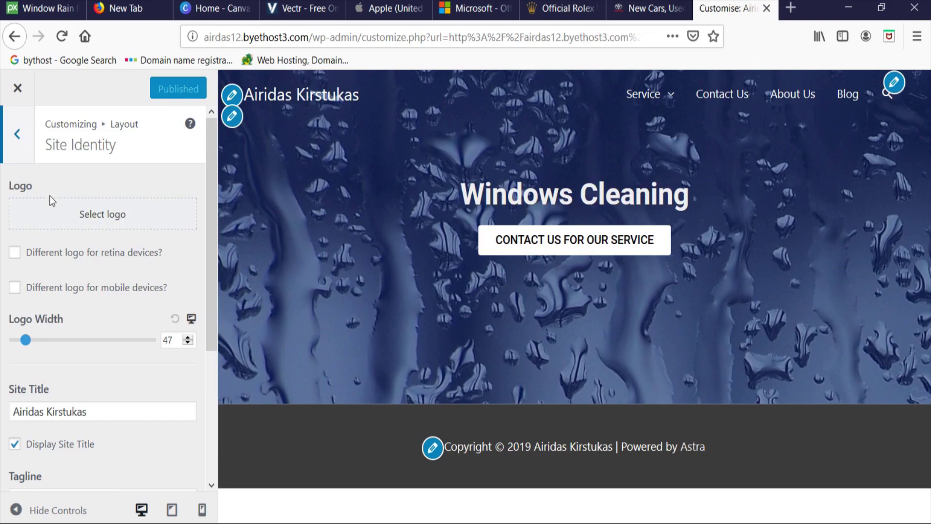
- Open the logo picker's Upload Files tab, then check Canva and Vectr as logo-making tools
left_click(116, 216)
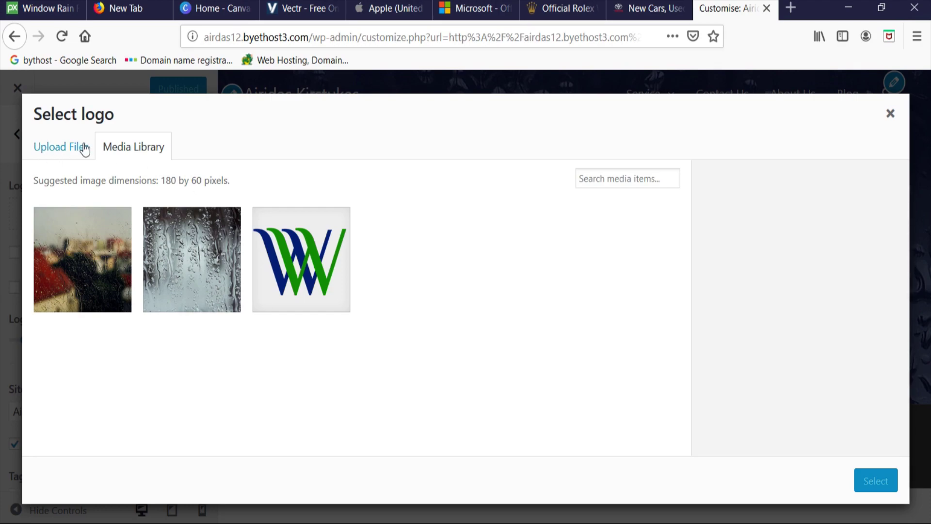
left_click(58, 149)
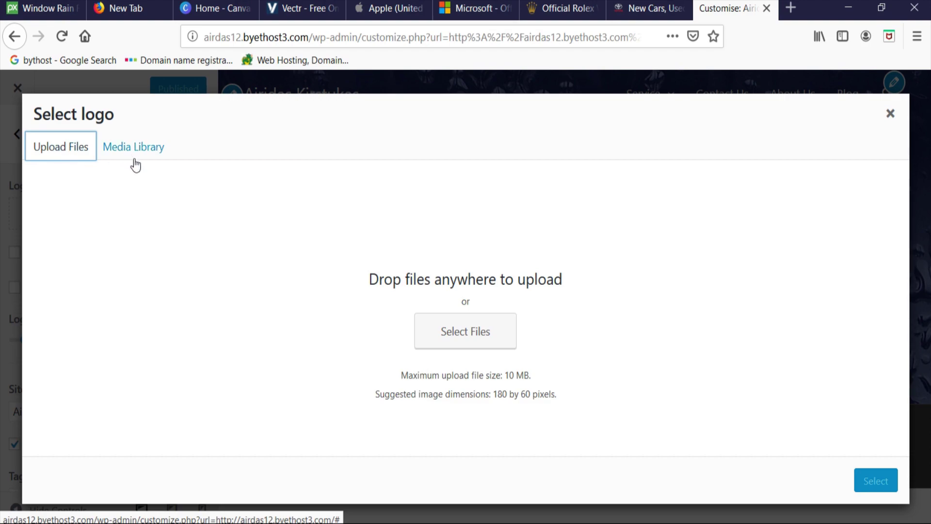
left_click(219, 10)
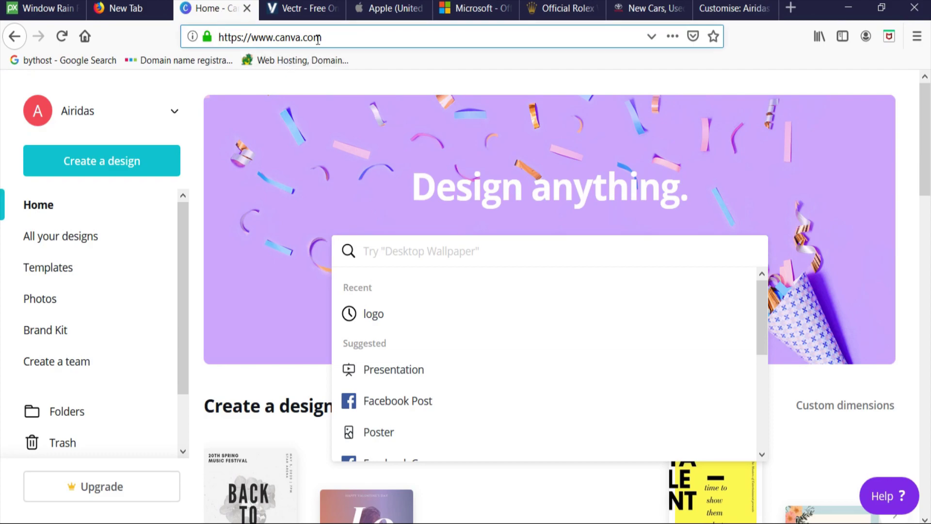
left_click(283, 18)
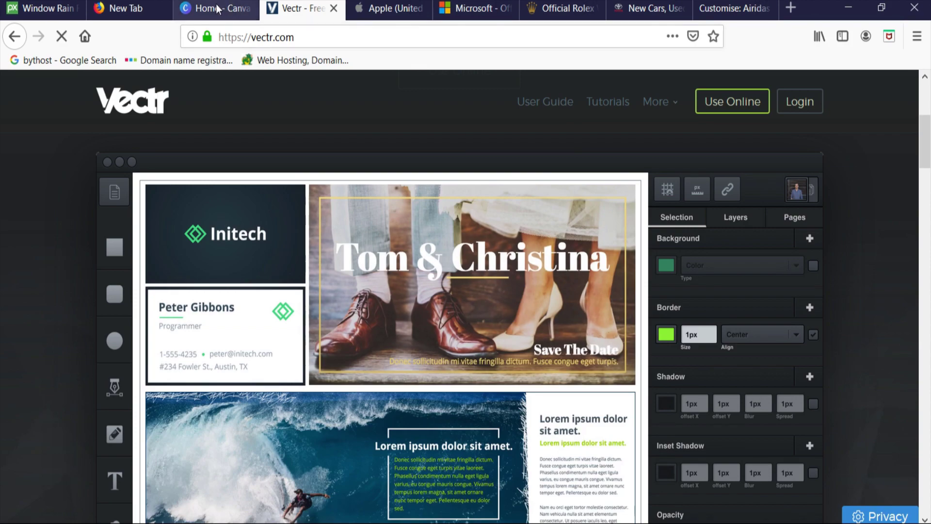
left_click(119, 10)
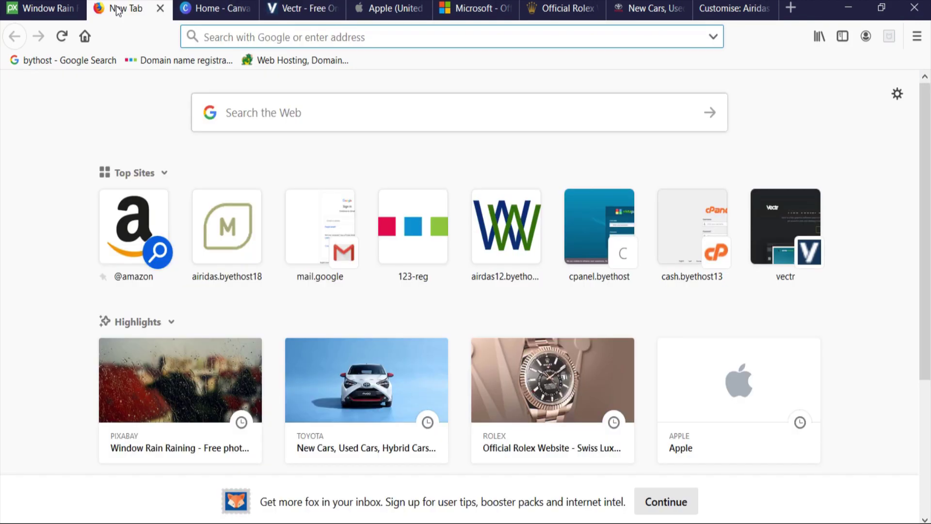
left_click(739, 15)
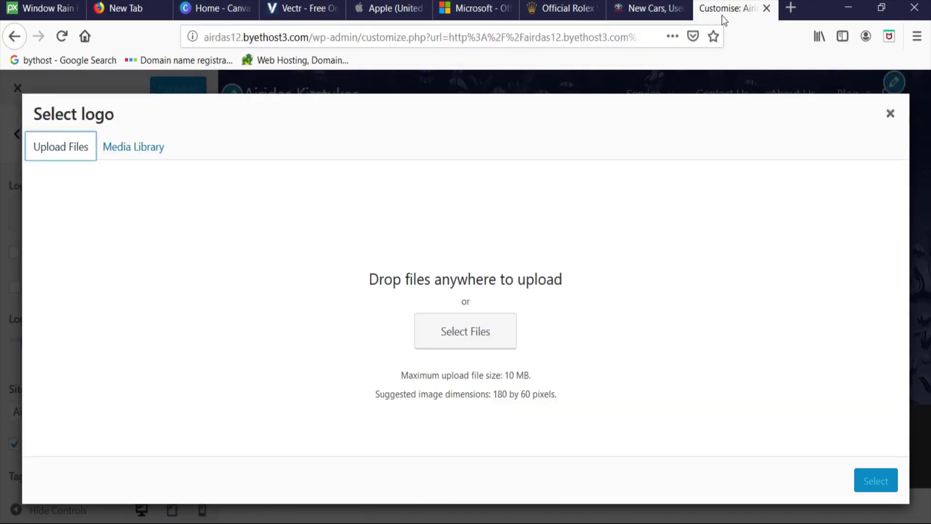
- Close the logo picker, enable 'Different logo for retina devices?', and switch to Canva
left_click(891, 115)
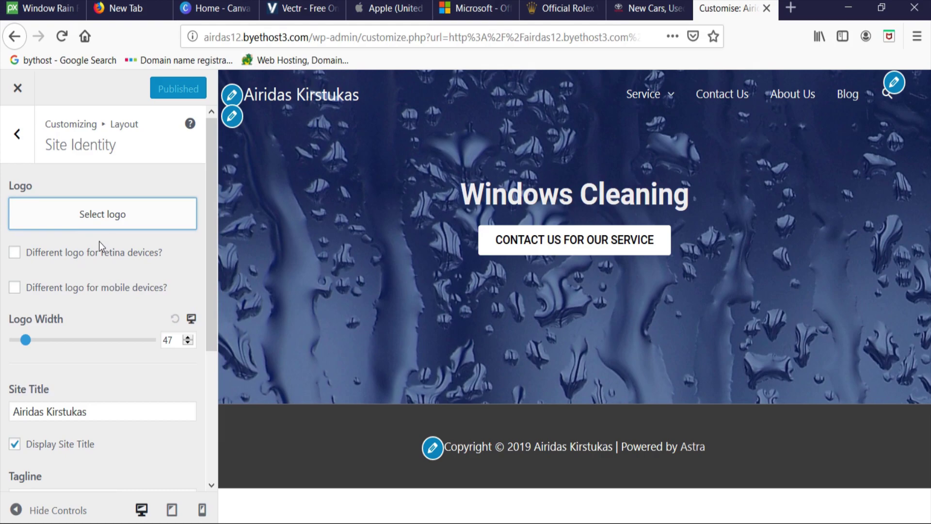
left_click(17, 256)
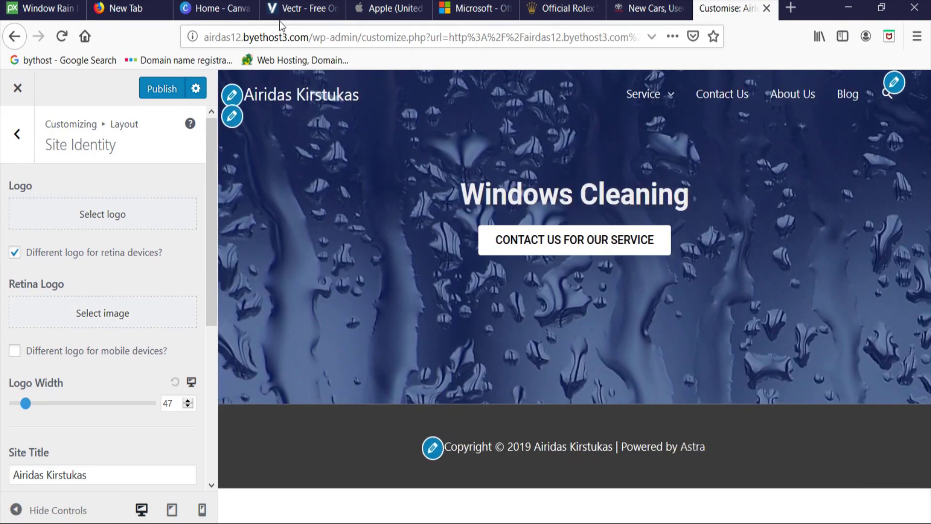
left_click(213, 8)
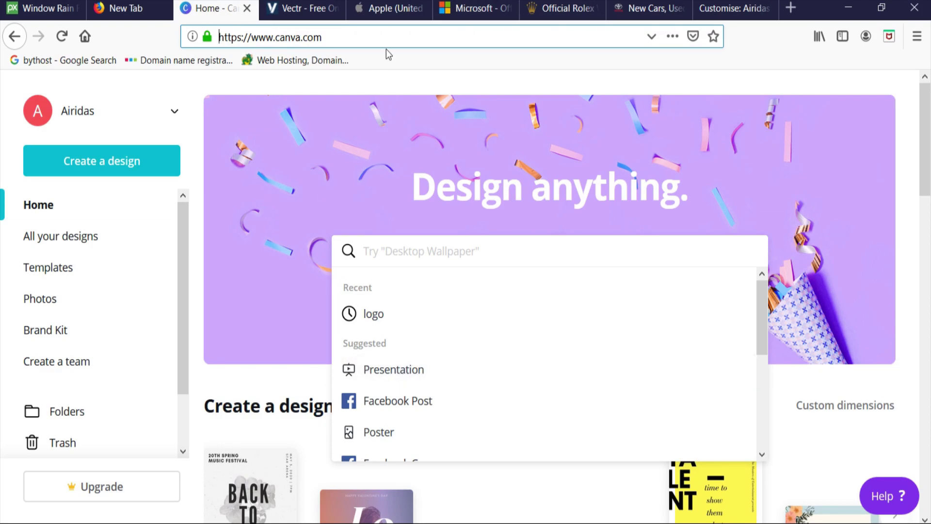
- Scroll through Vectr's homepage features and end back at its top introduction
left_click(295, 9)
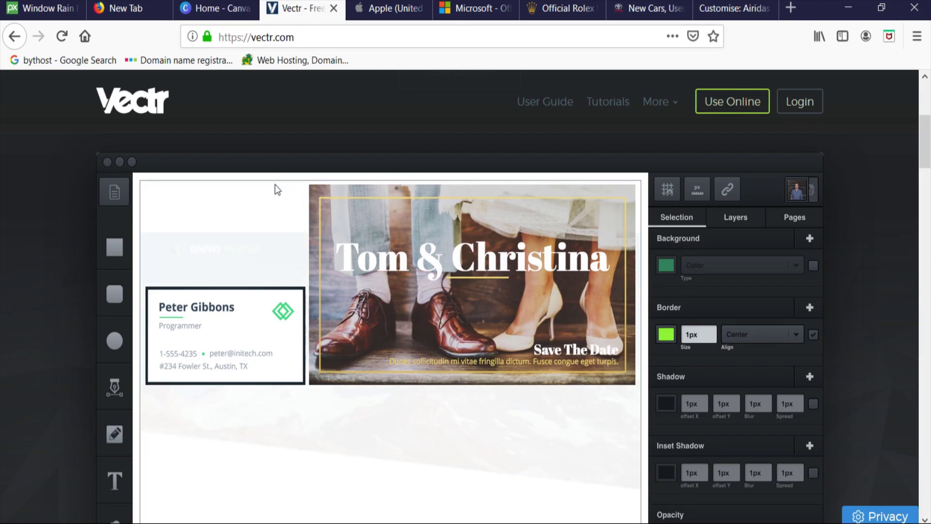
scroll(310, 243, "down", 10)
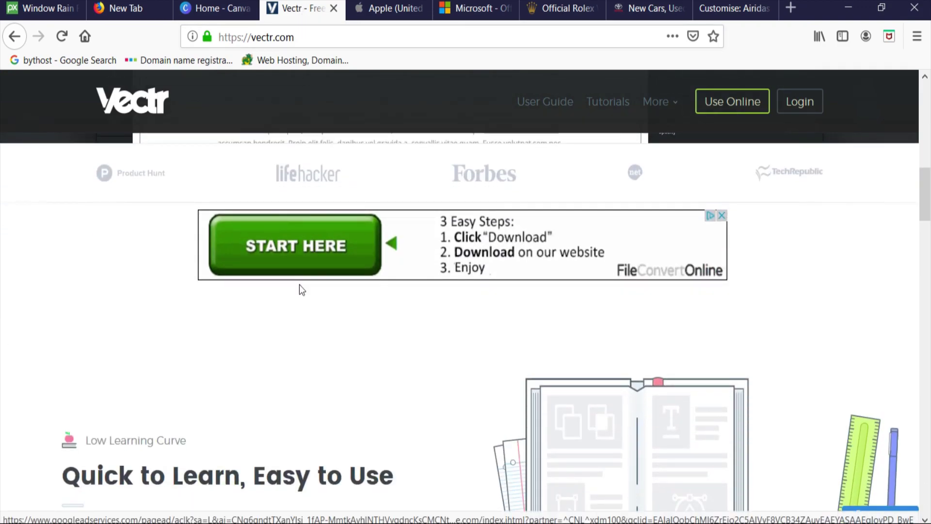
scroll(299, 325, "down", 15)
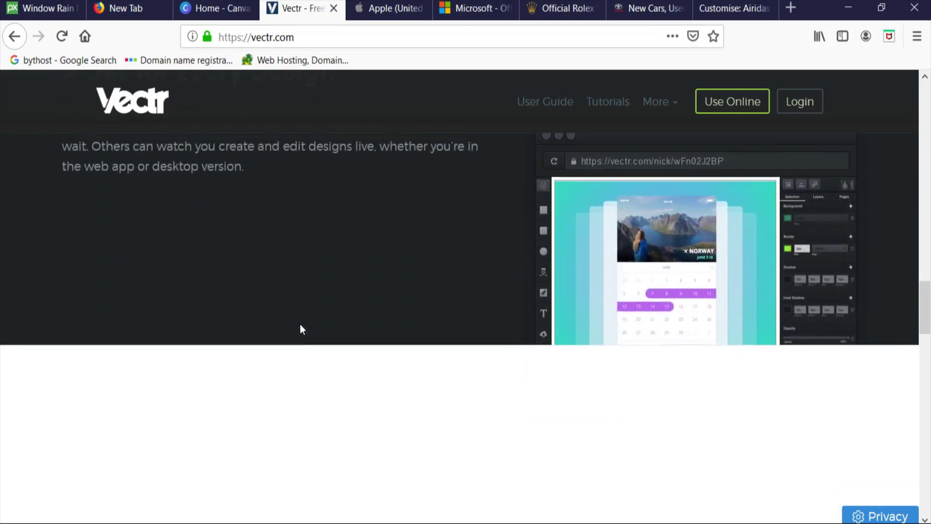
scroll(300, 324, "down", 6)
scroll(304, 324, "up", 2)
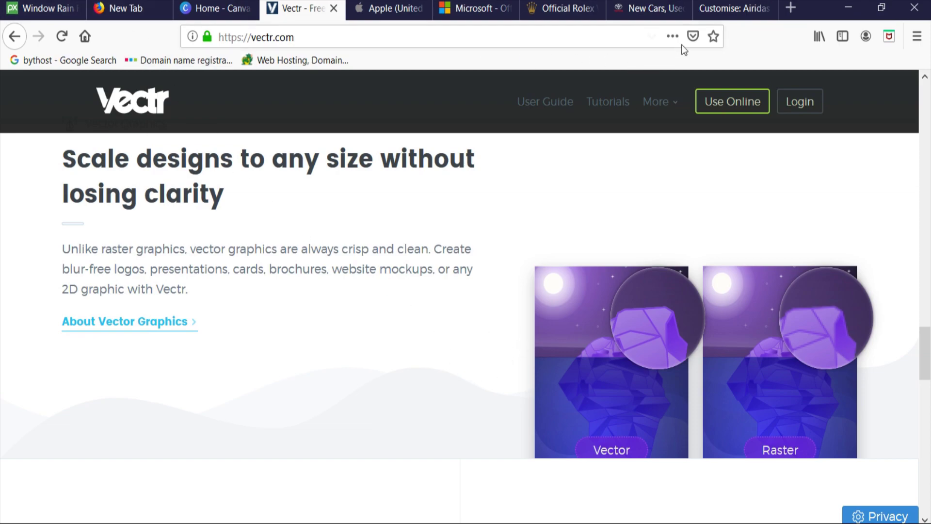
left_click(727, 11)
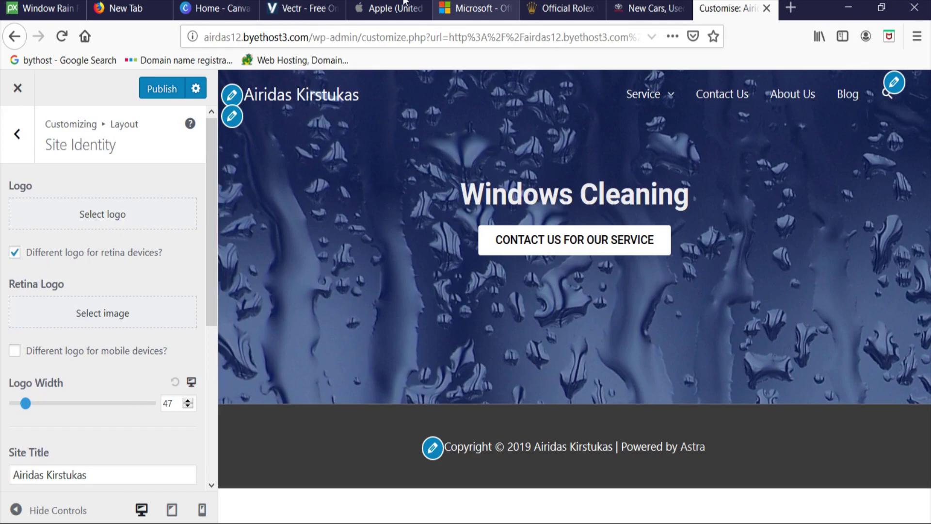
left_click(300, 8)
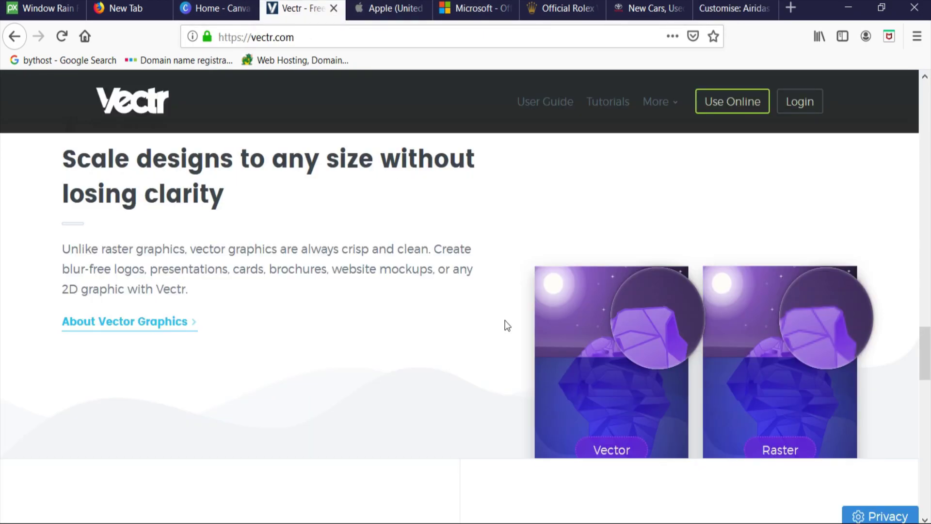
scroll(505, 324, "down", 5)
scroll(502, 324, "up", 10)
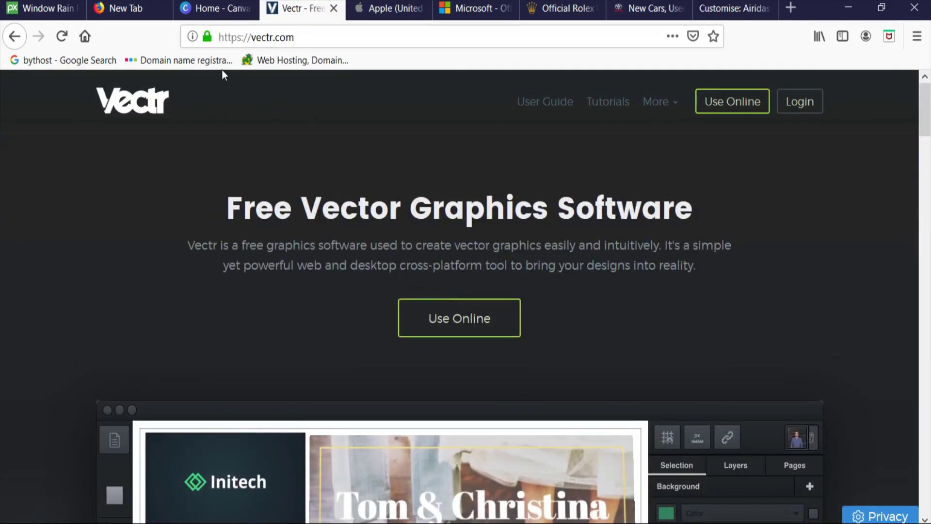
- Start the free online Vectr editor and add a 'w' text object to the page
left_click(477, 322)
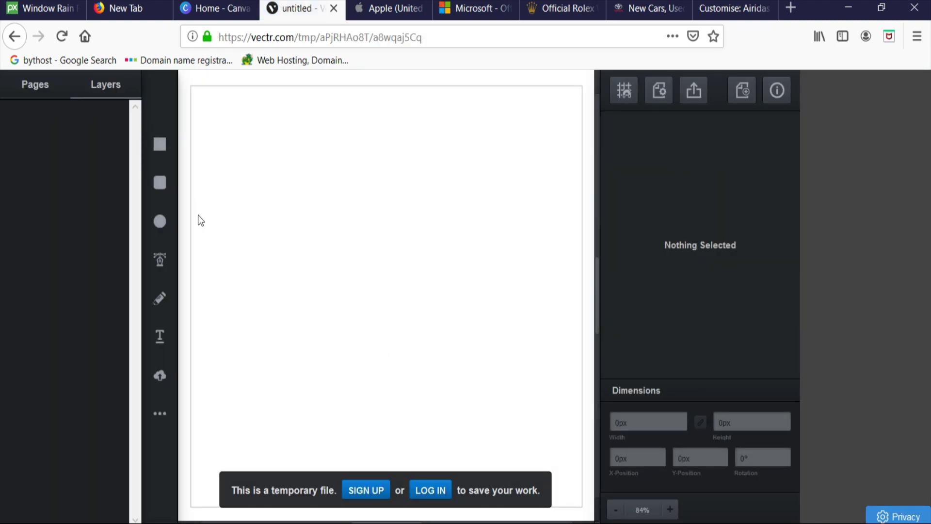
left_click(162, 345)
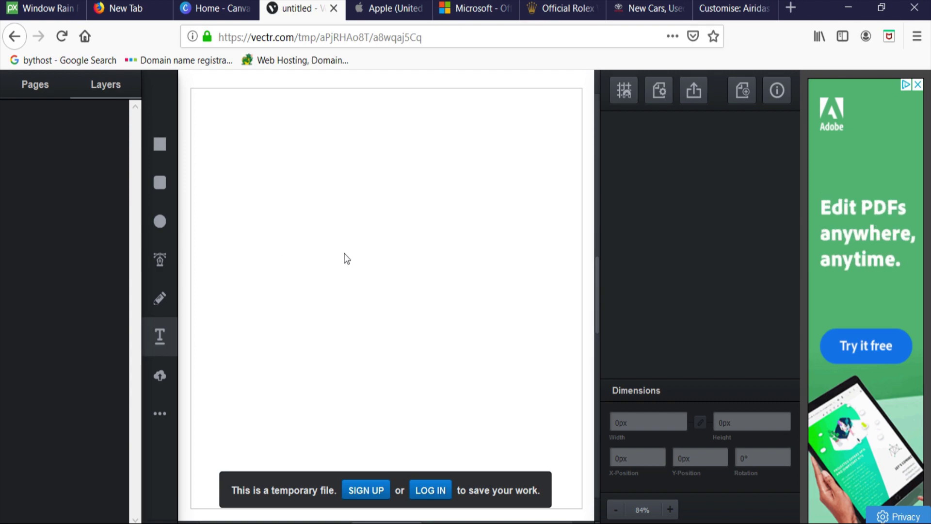
left_click(333, 242)
type("w")
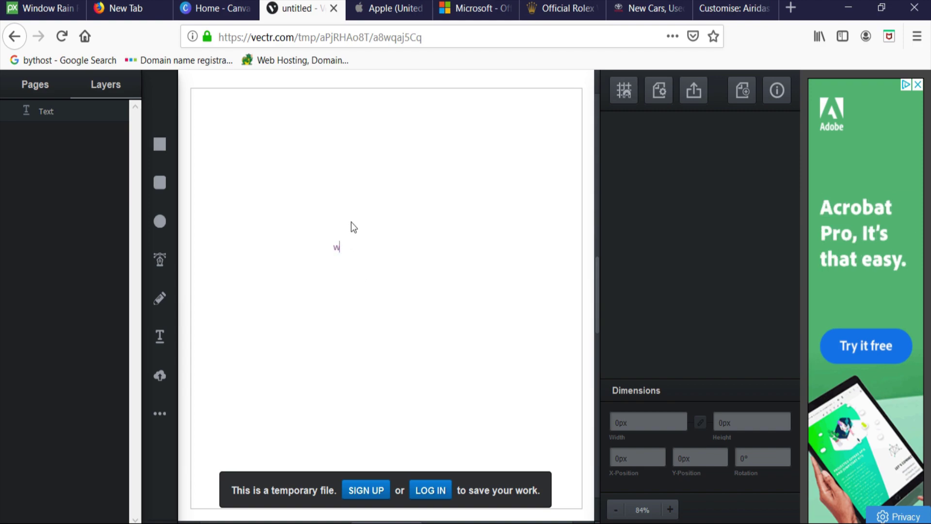
left_click(339, 248)
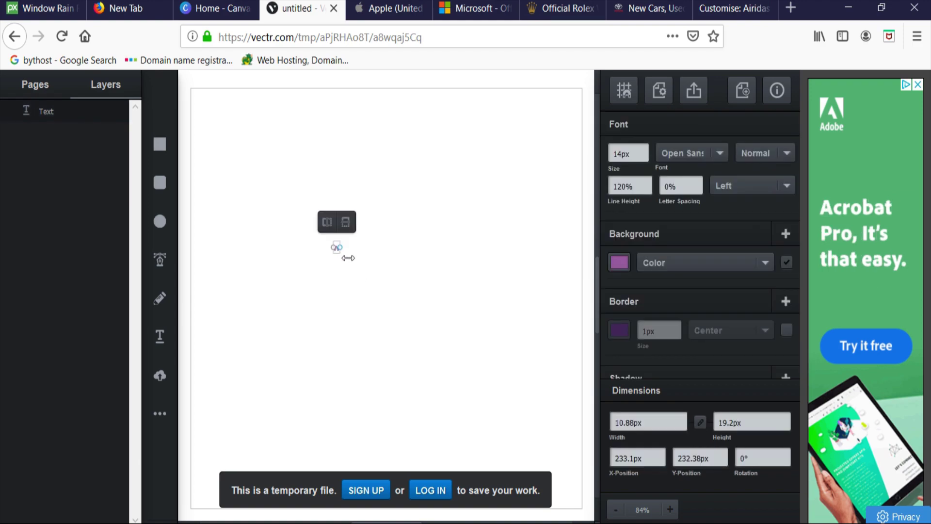
- Move the W to the top left, enlarge it to about 537 by 947 px, and preview the export
left_click_drag(338, 248, 514, 322)
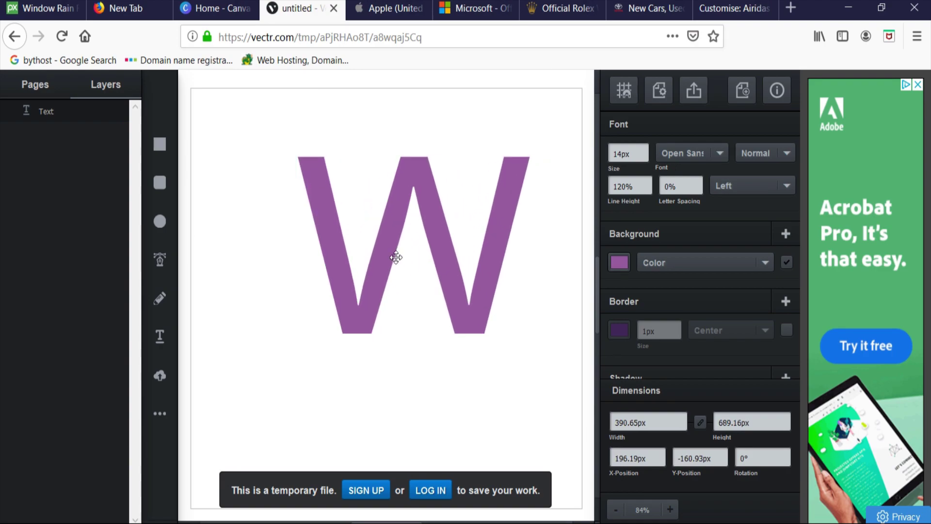
left_click_drag(396, 257, 337, 251)
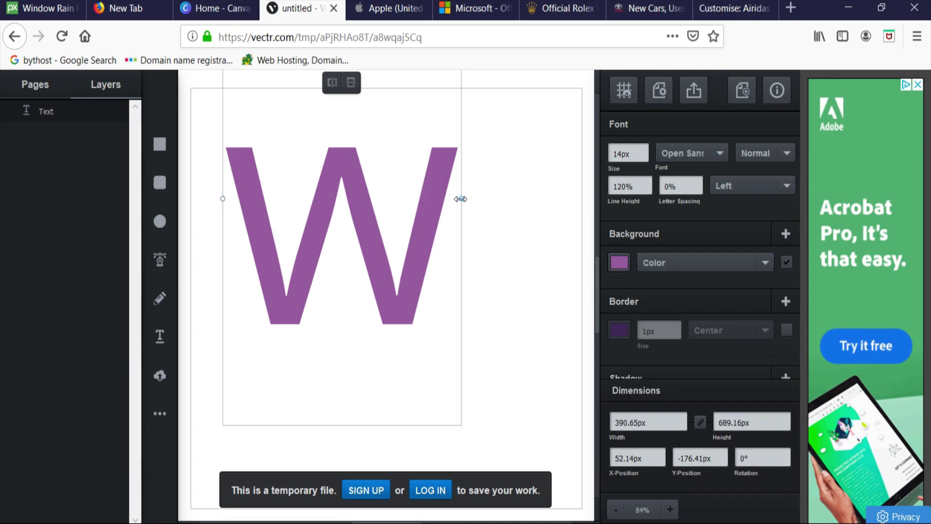
left_click_drag(461, 199, 551, 247)
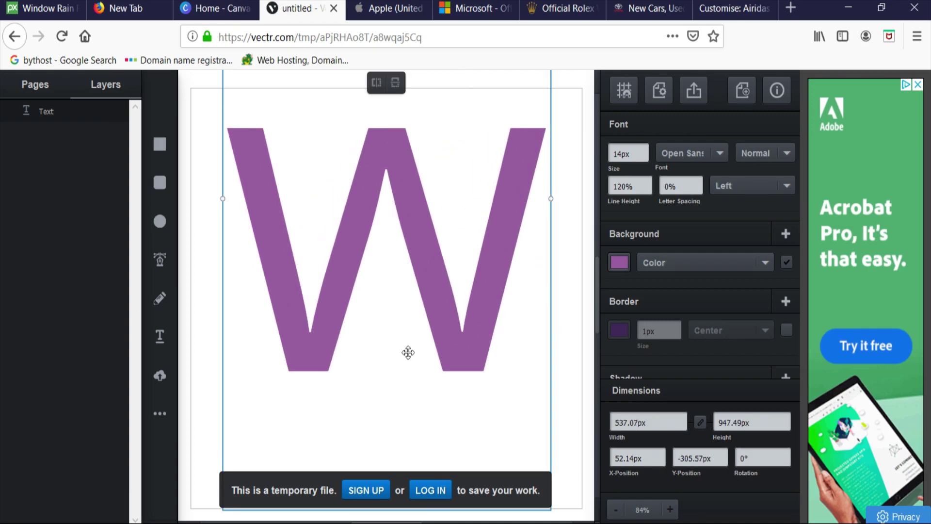
scroll(449, 300, "up", 1)
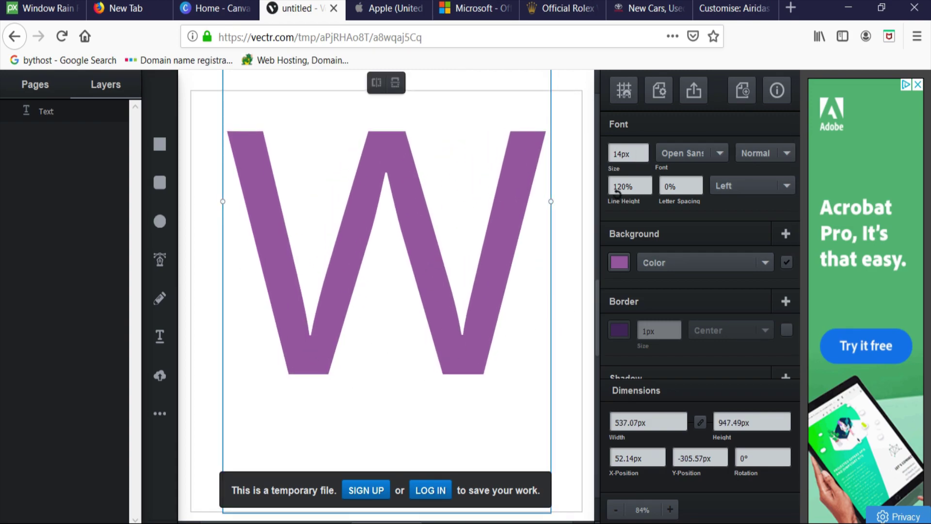
left_click(702, 93)
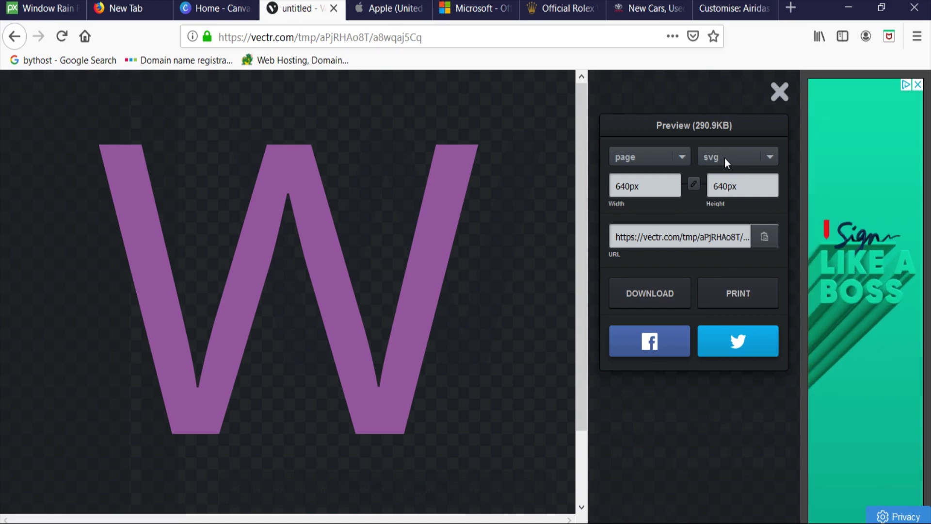
- Change the W drawing's export format from svg to png
left_click(724, 159)
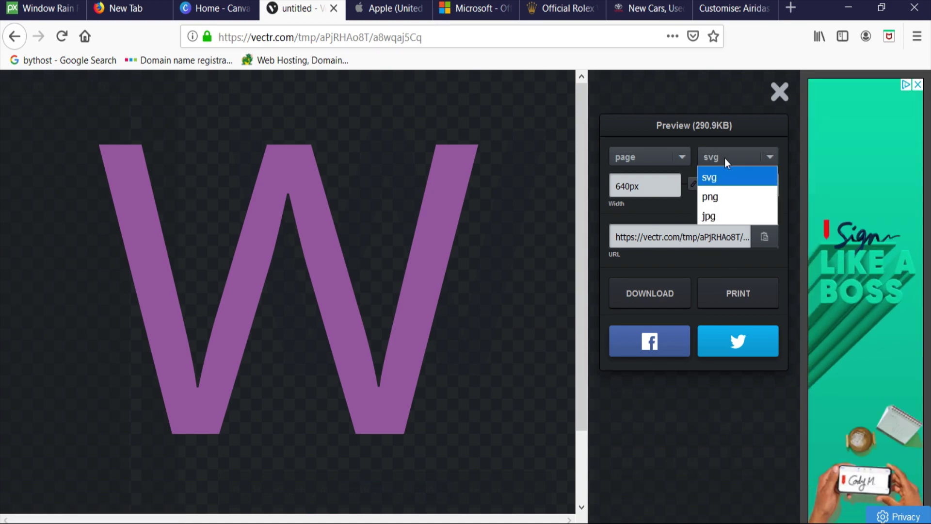
left_click(730, 204)
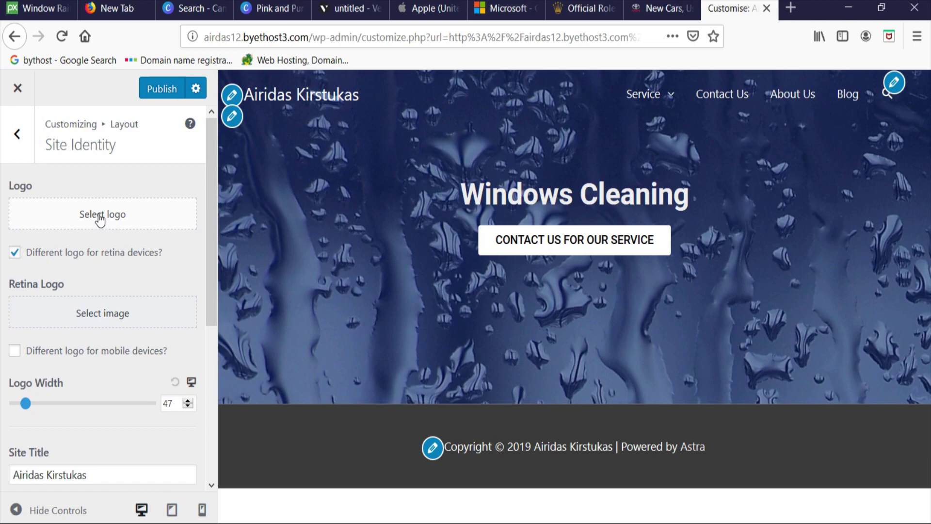
- Try uploading logo.svg from the Astra folder as the site logo, then dismiss the rejection
left_click(100, 213)
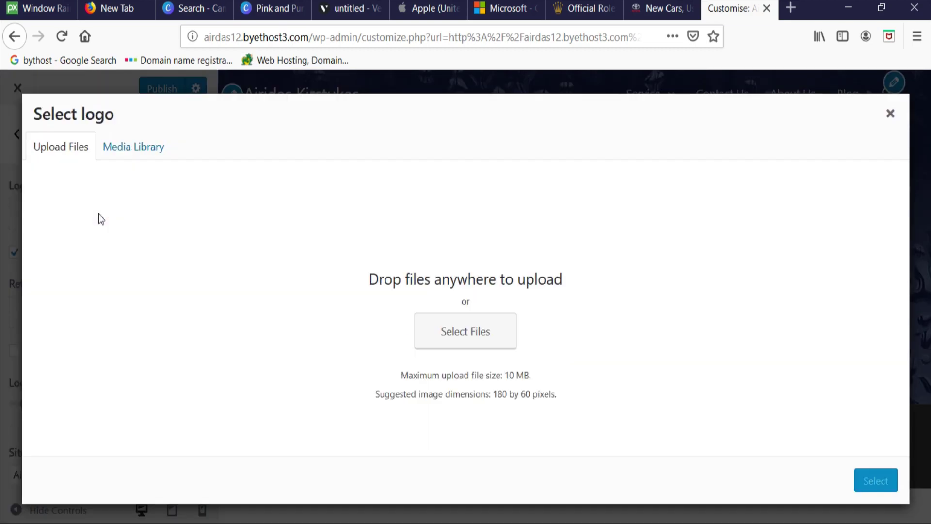
left_click(466, 341)
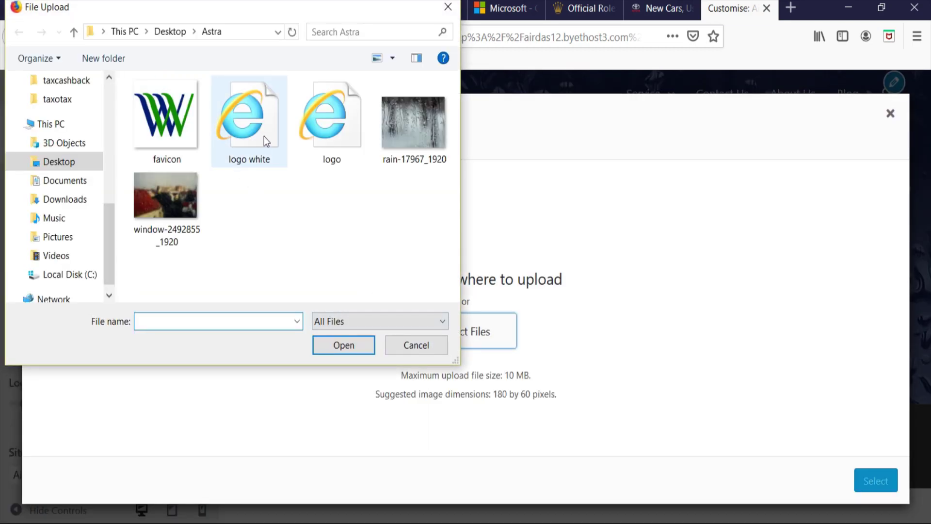
left_click(345, 127)
left_click(346, 350)
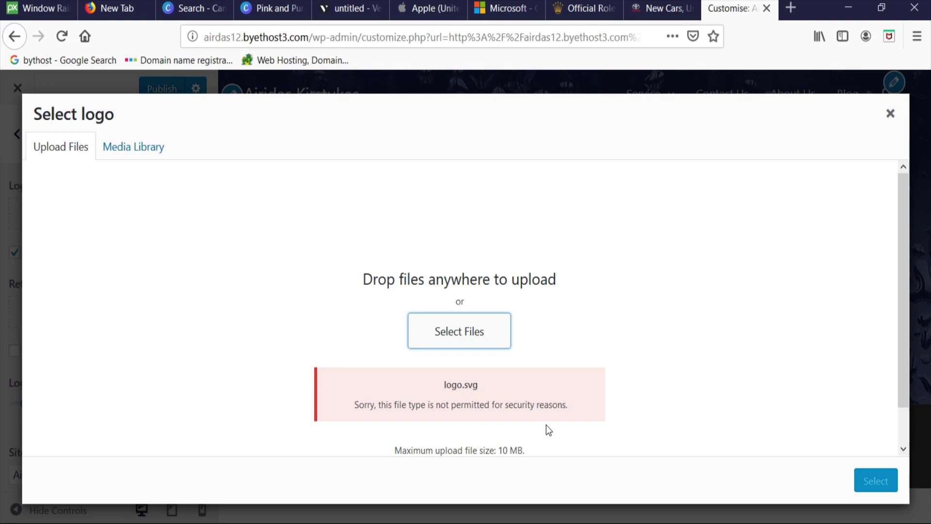
left_click(890, 113)
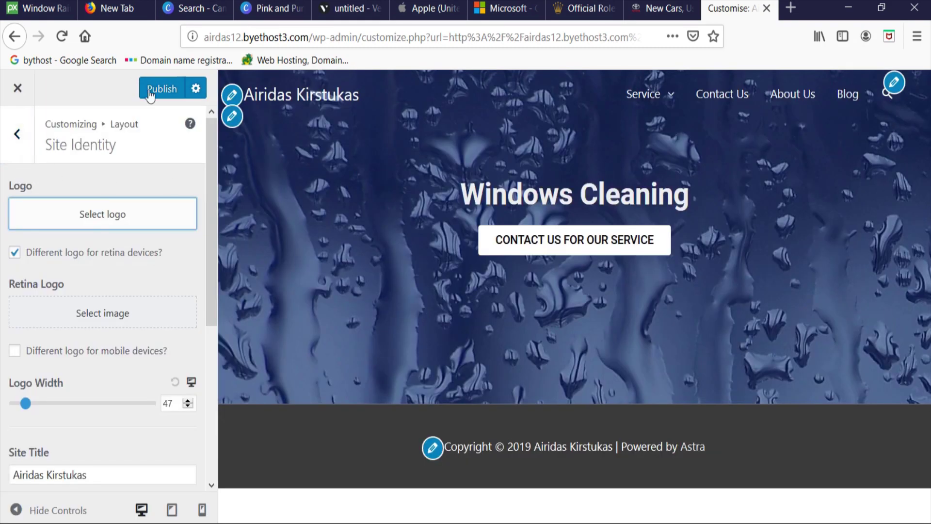
- Back out of Site Identity and close the customizer without saving
left_click(17, 133)
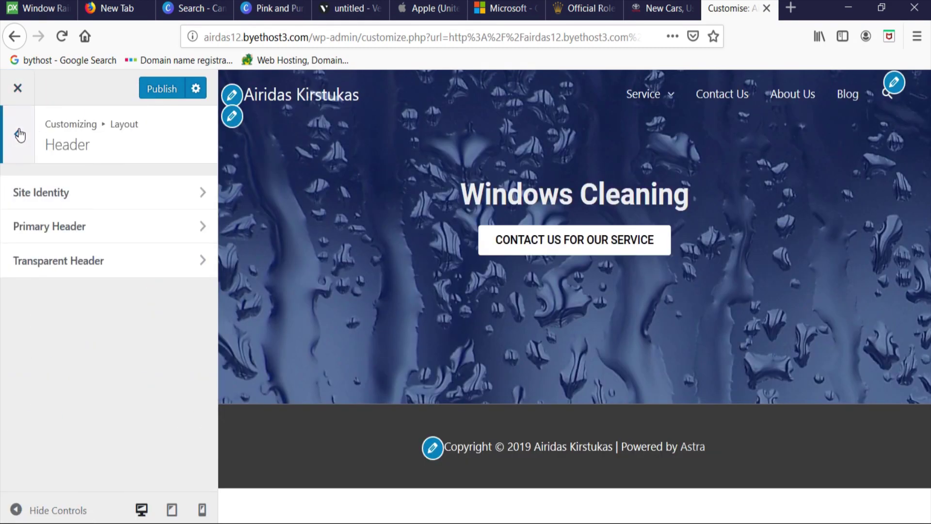
left_click(18, 131)
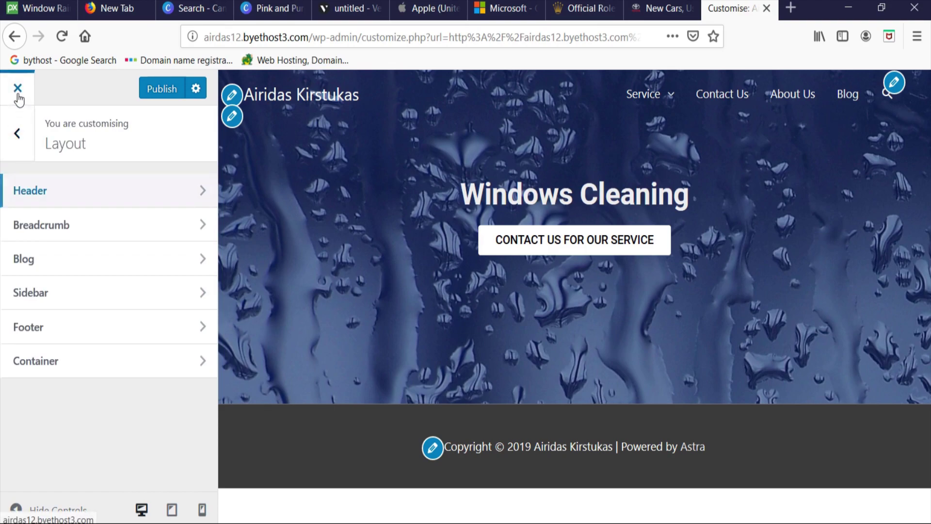
left_click(17, 88)
left_click(512, 275)
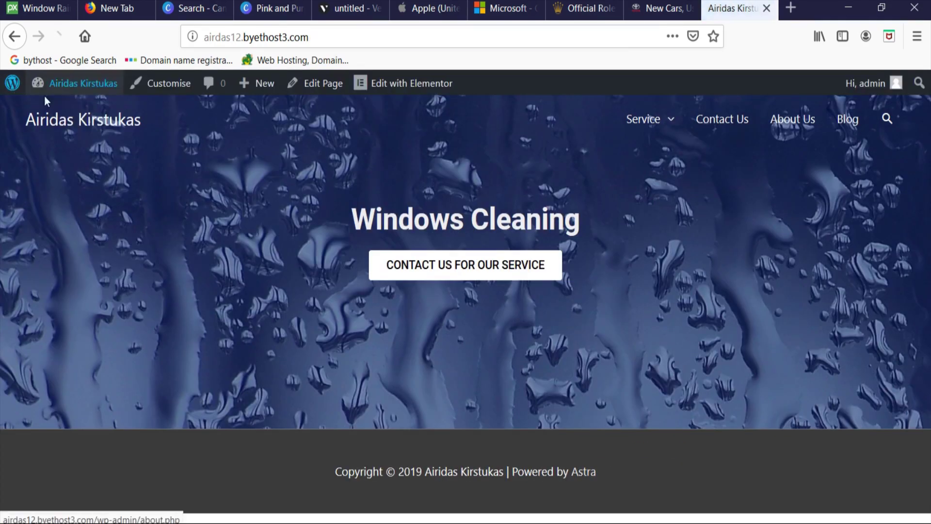
- Go to Plugins > Add New from the dashboard and search for 'svg'
mouse_move(94, 84)
left_click(77, 112)
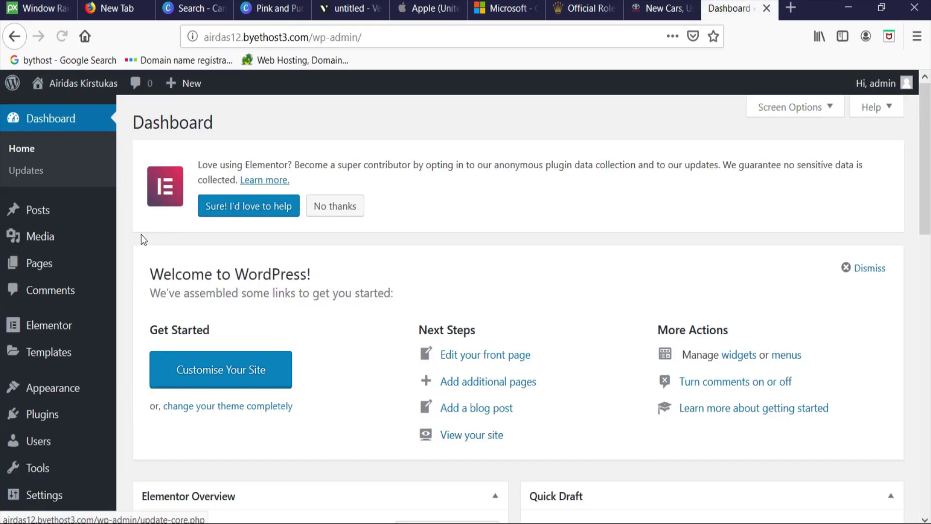
scroll(46, 351, "down", 3)
mouse_move(56, 400)
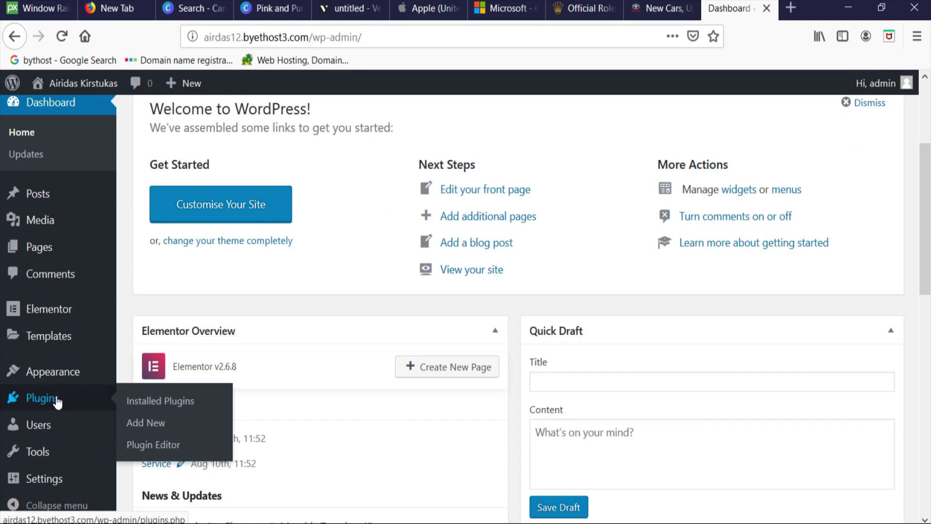
left_click(160, 424)
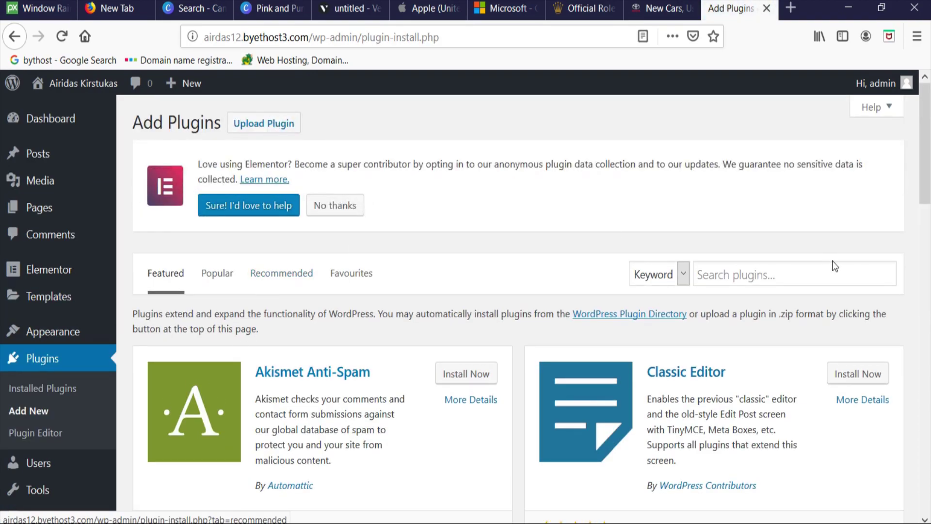
left_click(803, 278)
type("s")
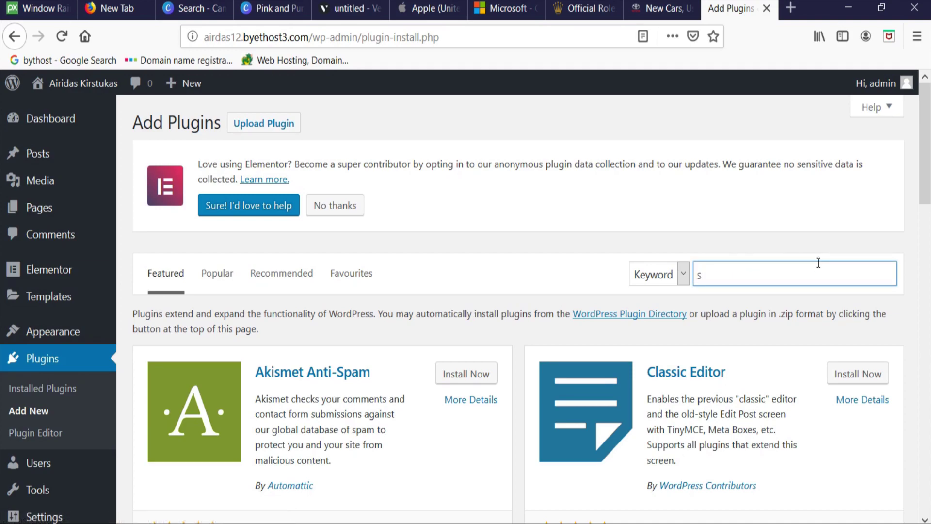
type("vg")
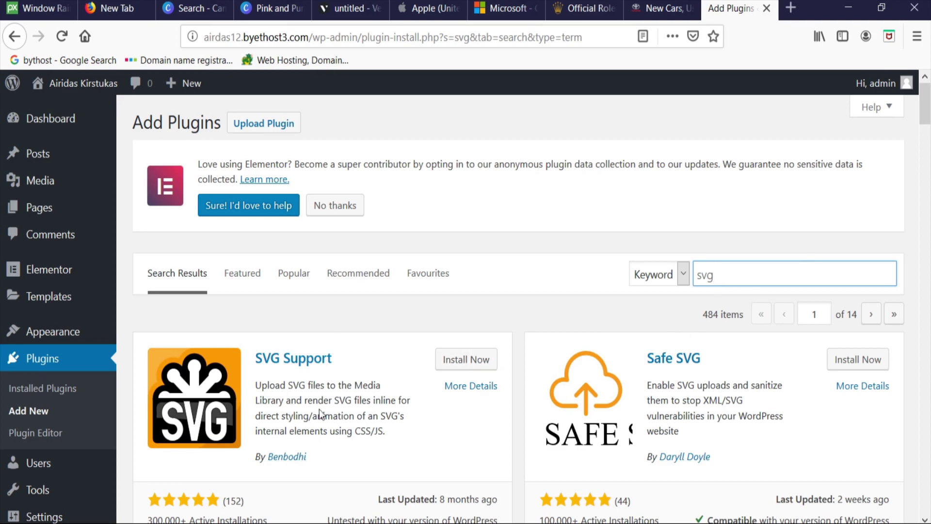
- Install and activate the SVG Support plugin
scroll(322, 414, "down", 2)
left_click(469, 278)
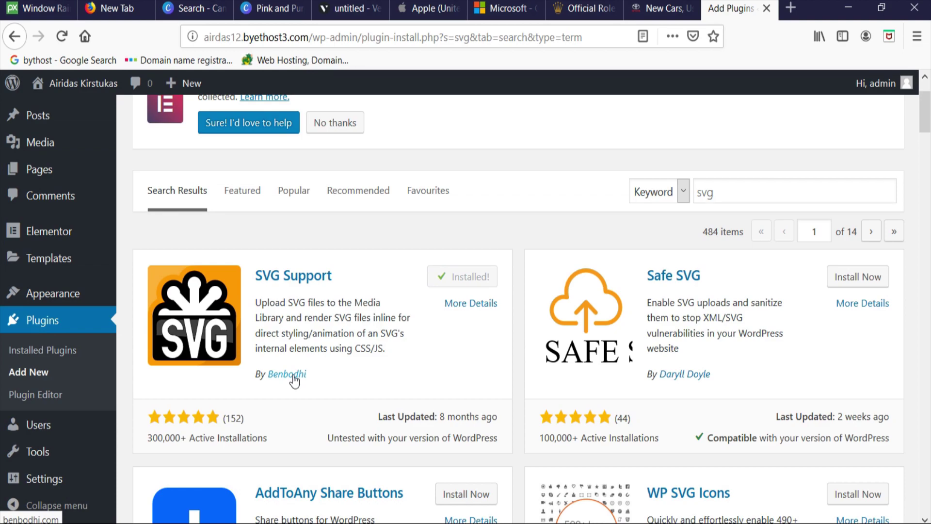
left_click(481, 280)
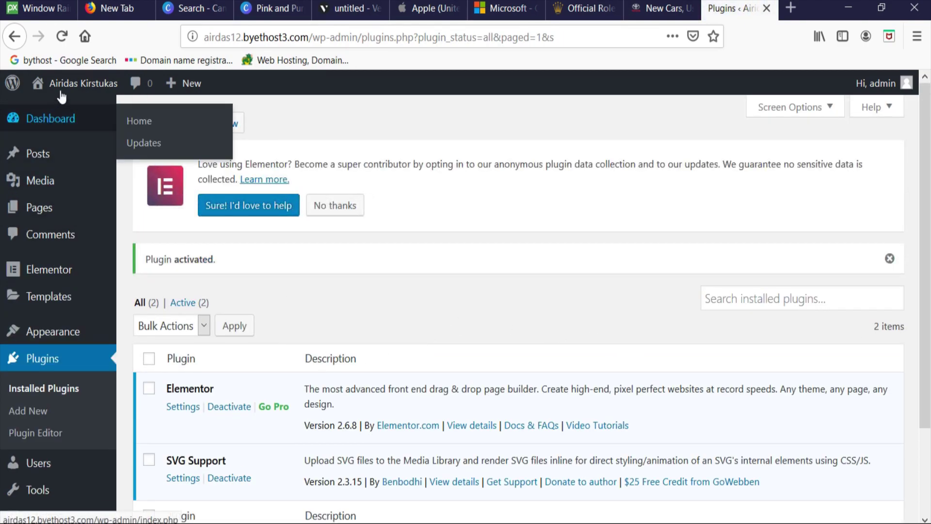
- From the live site, go into the customizer's Layout > Header > Site Identity settings
mouse_move(70, 89)
left_click(55, 115)
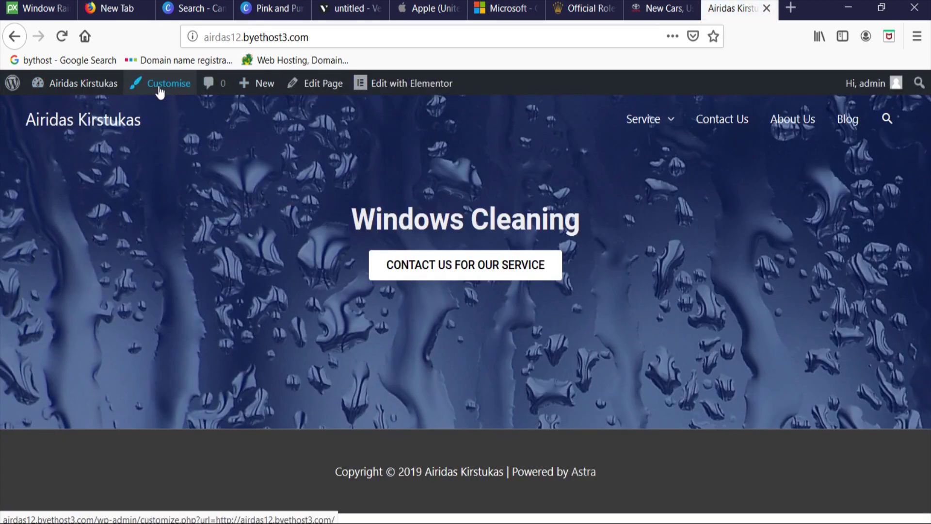
left_click(161, 92)
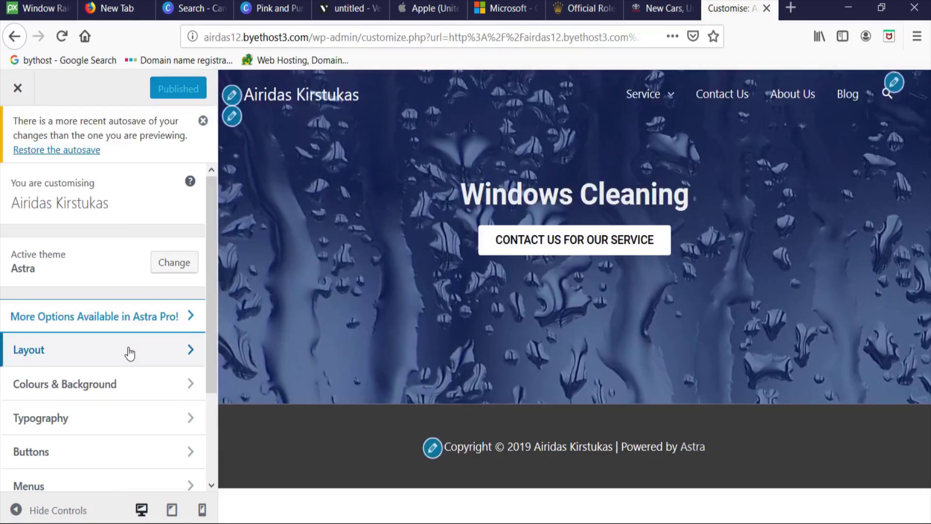
left_click(127, 350)
left_click(141, 256)
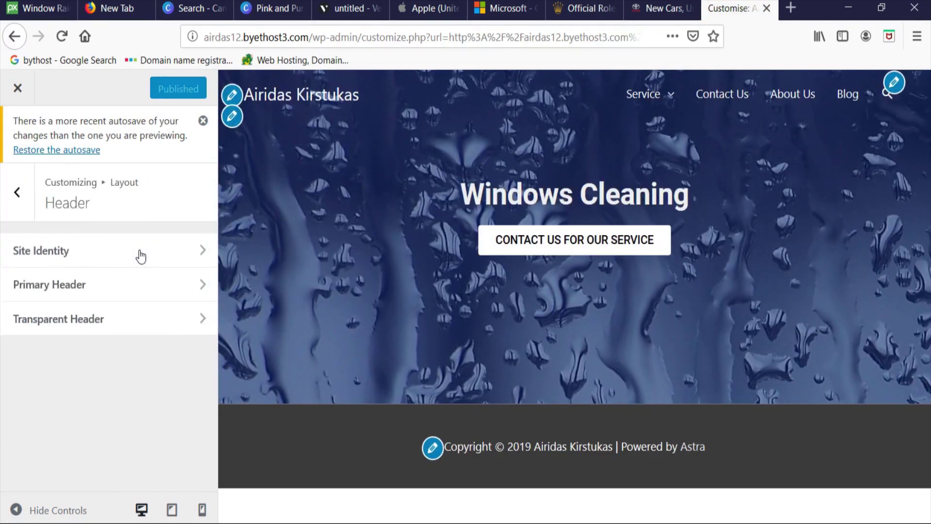
left_click(139, 256)
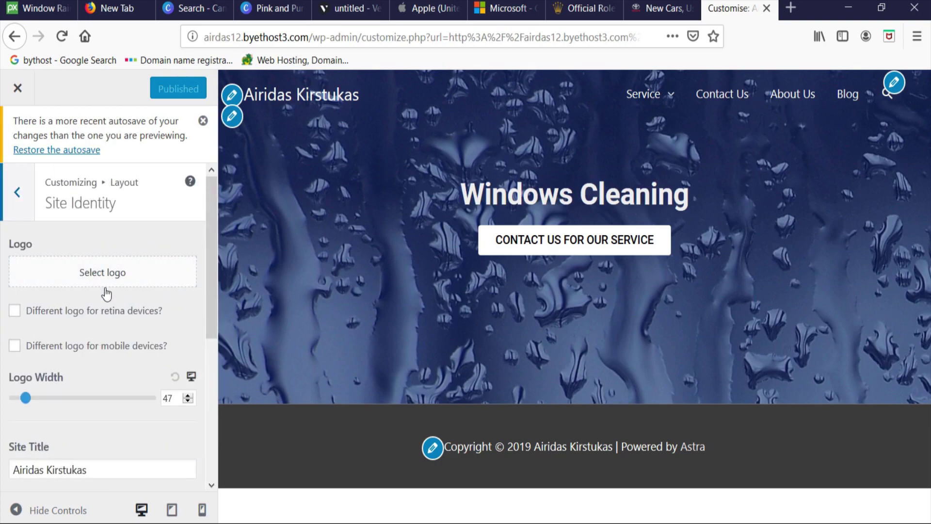
- Upload logo.svg from the Astra folder into the site logo picker
left_click(123, 274)
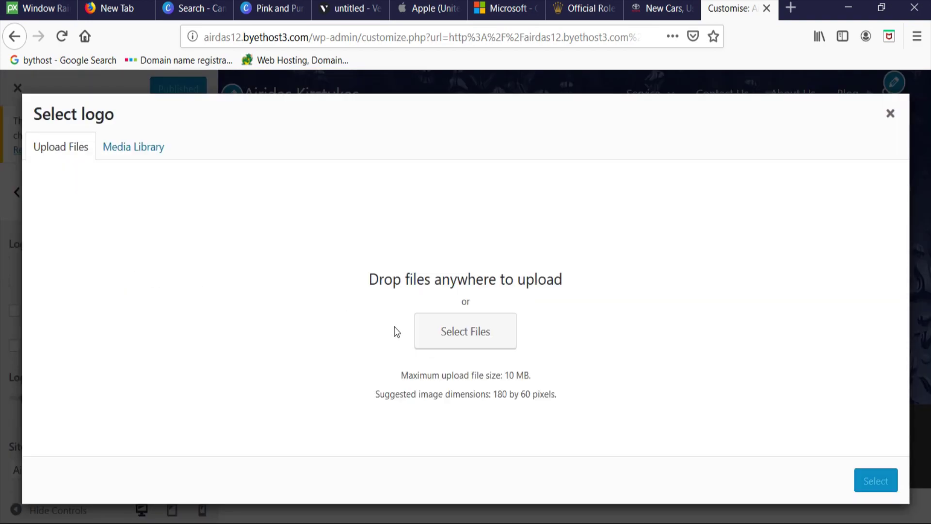
left_click(447, 334)
left_click(331, 116)
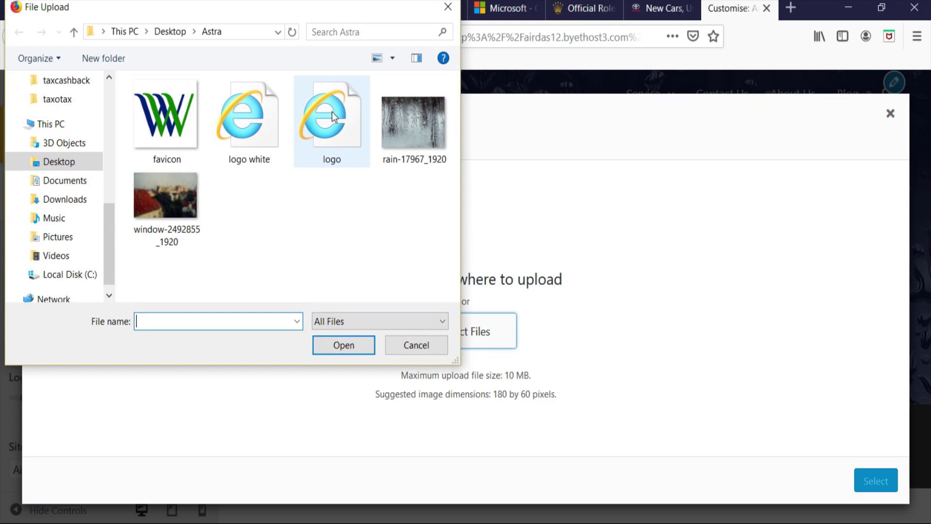
left_click(341, 346)
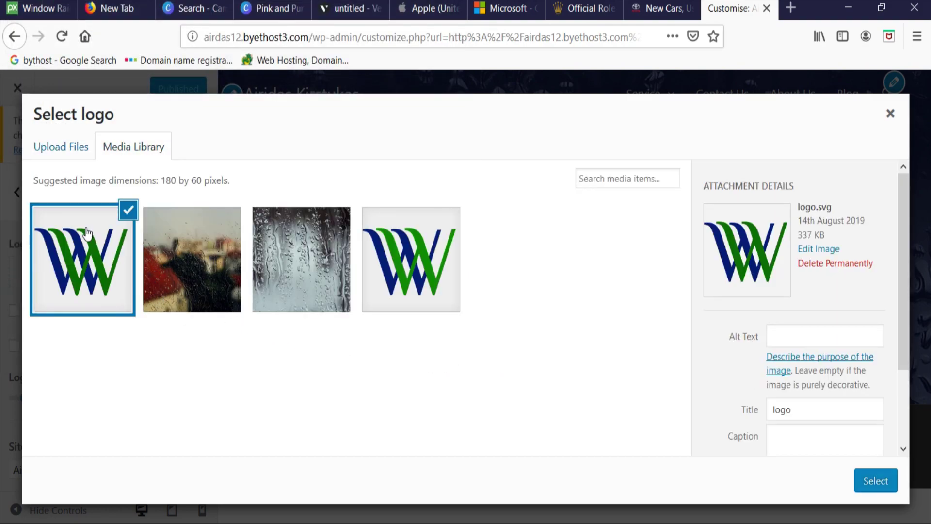
- Give logo.svg the title and alt text 'WordPress tutorials', then set it as the uncropped site logo
left_click(790, 410)
left_click_drag(790, 410, 767, 409)
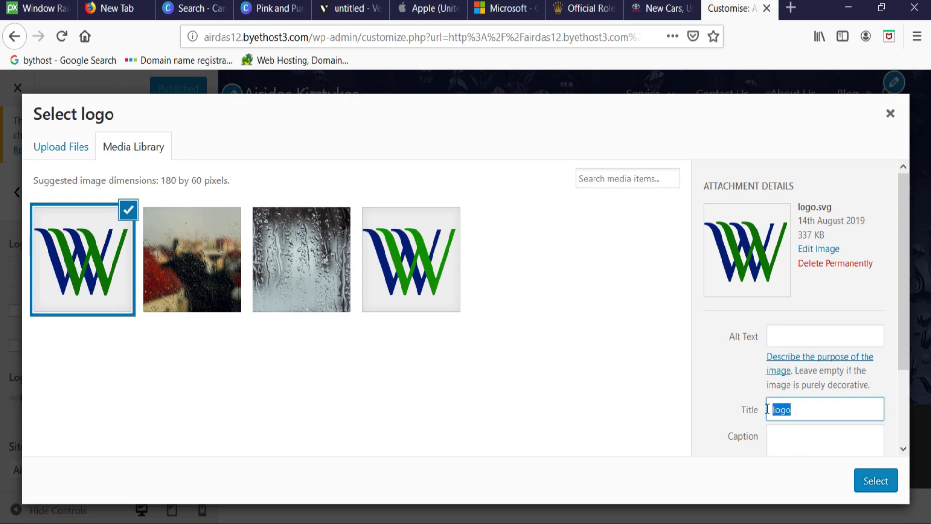
type("WordPress tutorials")
left_click_drag(864, 404, 739, 432)
key("ctrl+c")
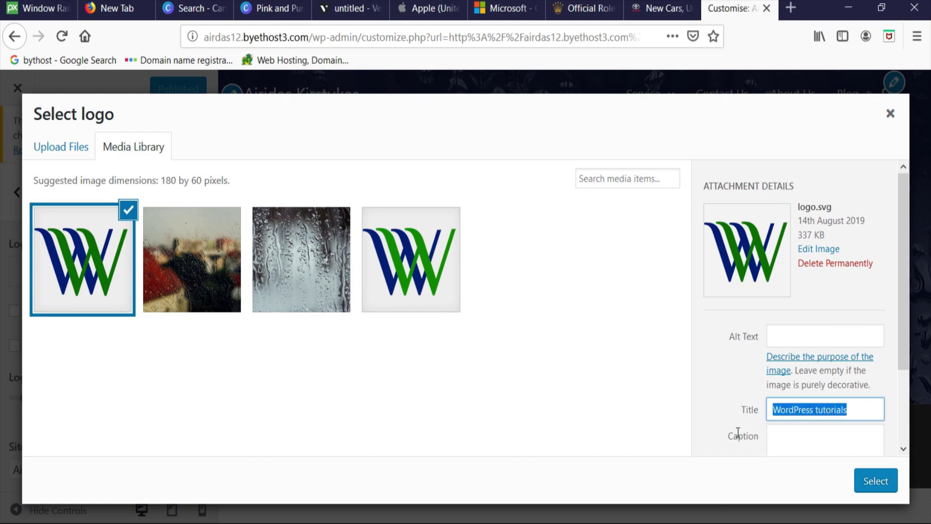
left_click(846, 342)
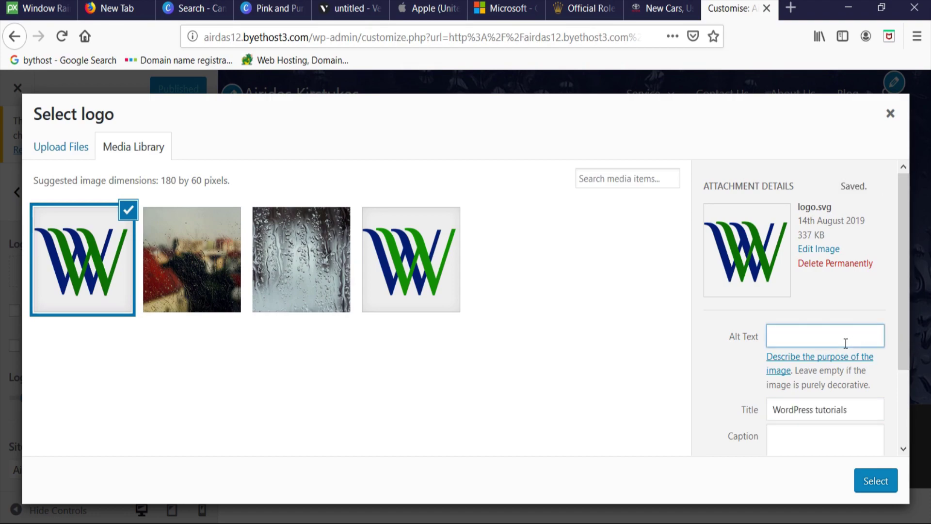
key("ctrl+v")
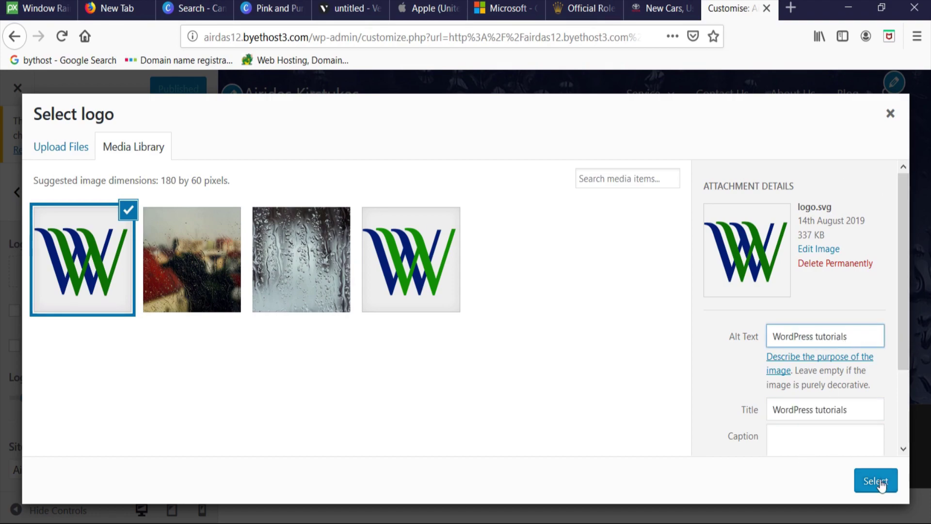
left_click(876, 487)
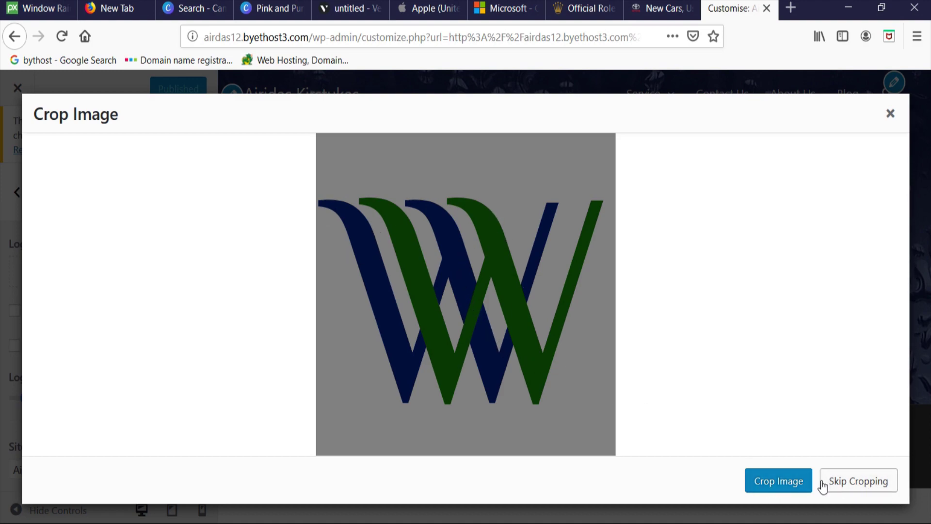
left_click(861, 485)
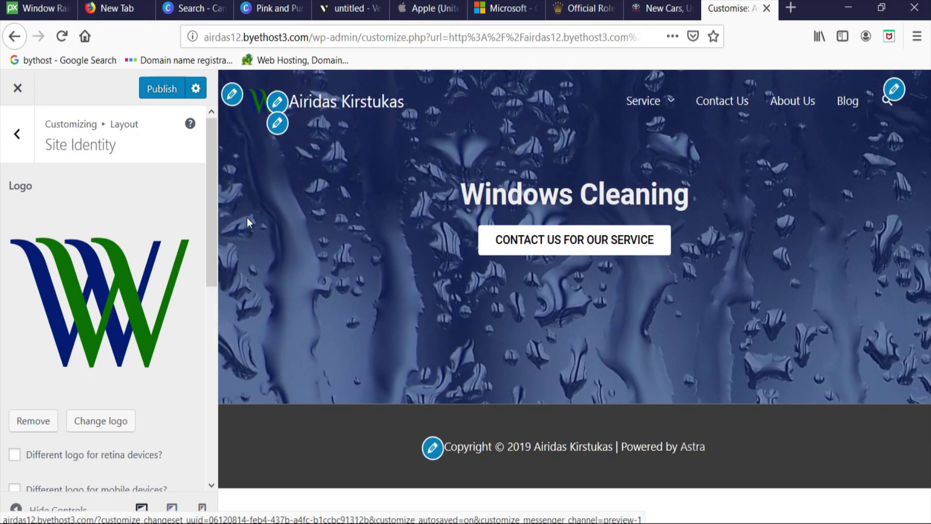
- Toggle the retina-logo option on and back off, and untick Display Site Title
scroll(122, 287, "down", 3)
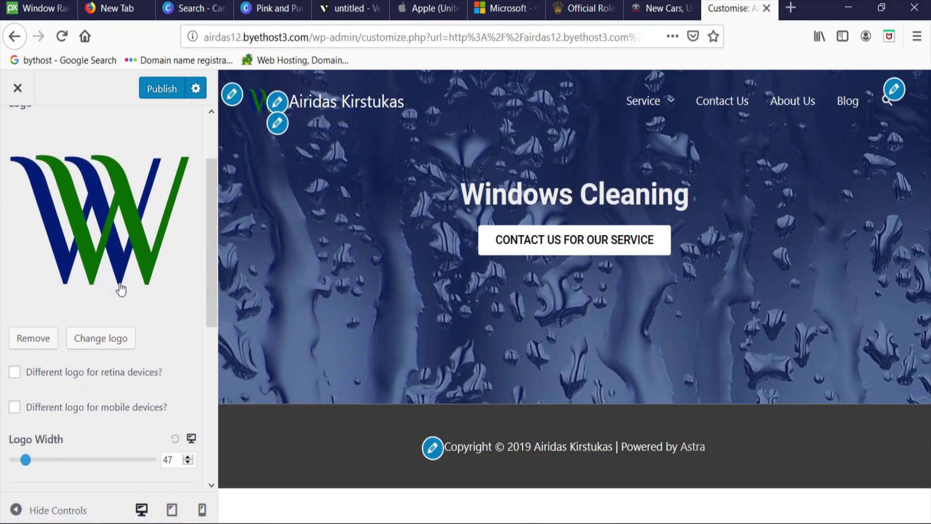
scroll(122, 287, "up", 3)
scroll(119, 285, "down", 6)
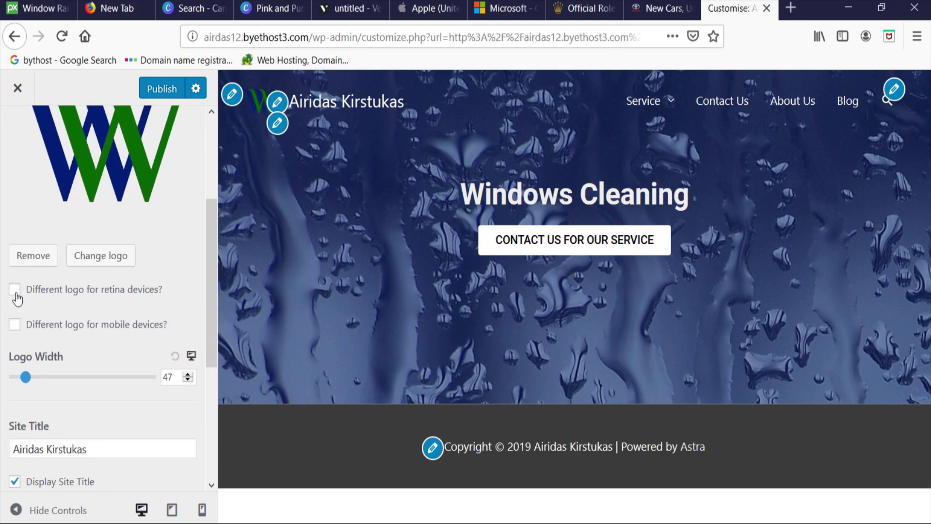
left_click(15, 289)
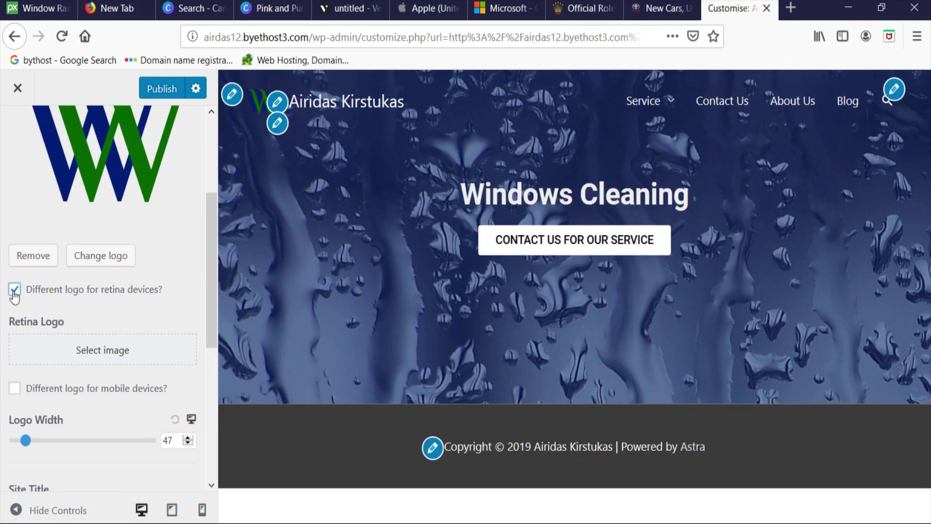
left_click(14, 289)
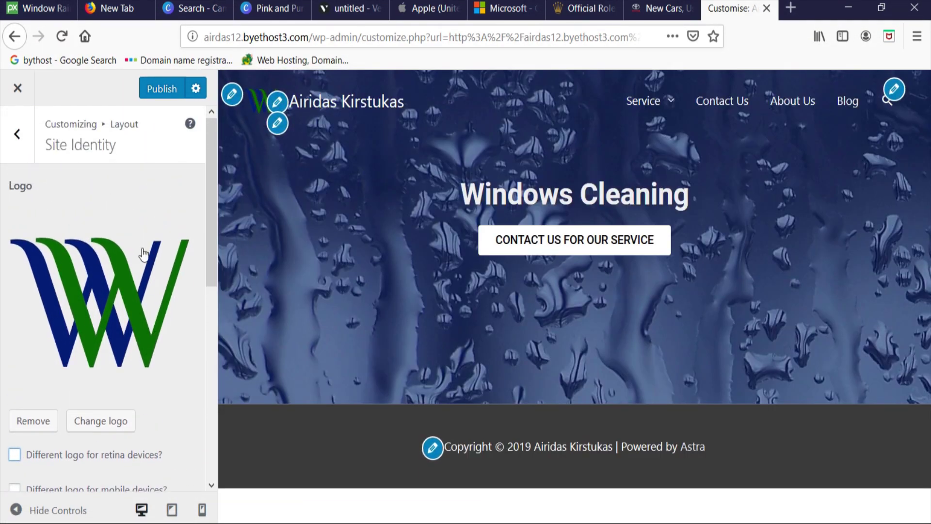
scroll(145, 237, "down", 2)
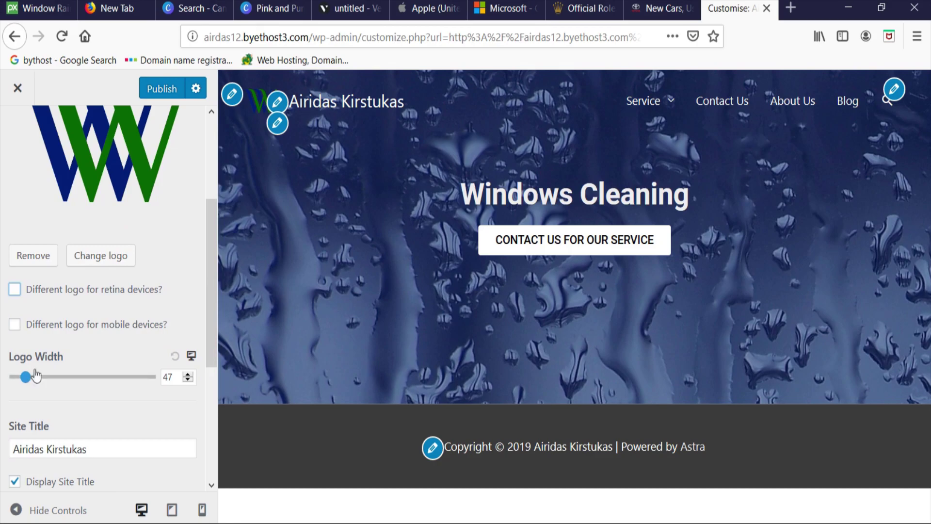
left_click(15, 483)
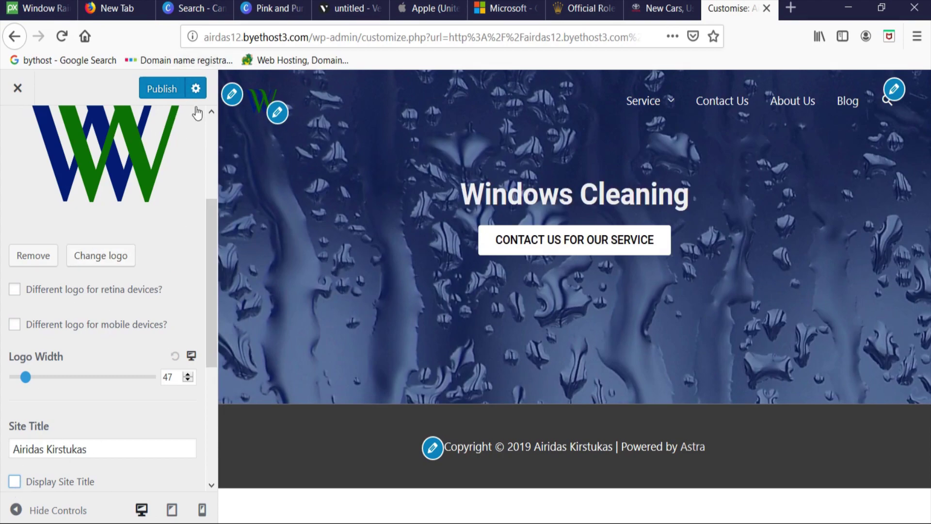
- Check the About Us and home pages in the full-width preview, then restore the customizer controls
left_click(17, 509)
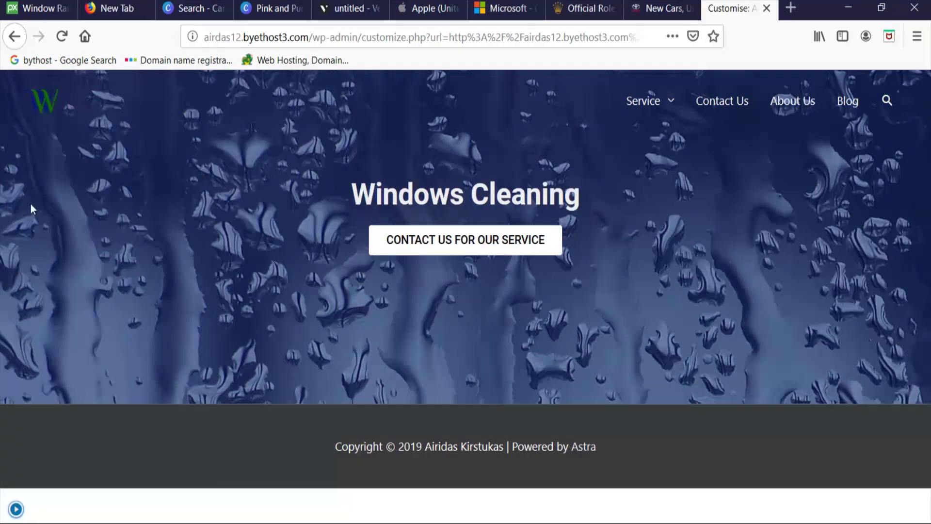
left_click(794, 108)
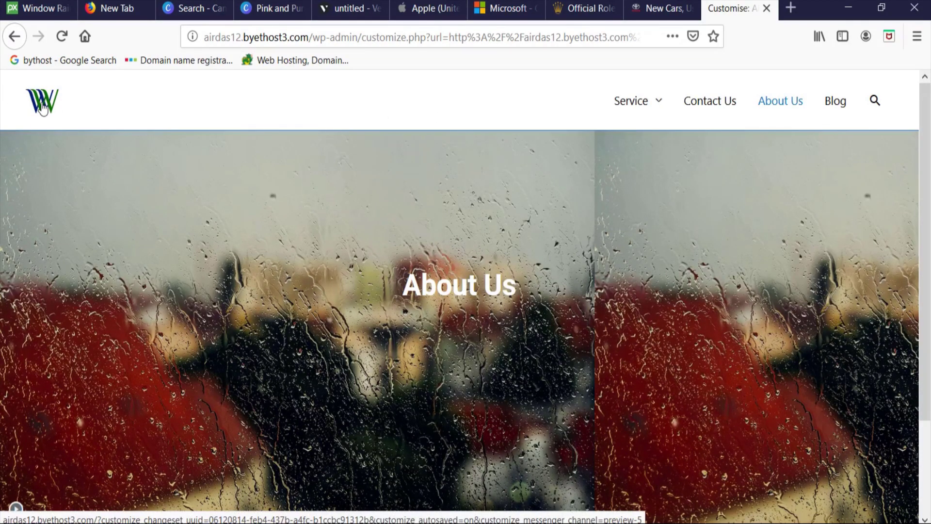
left_click(42, 106)
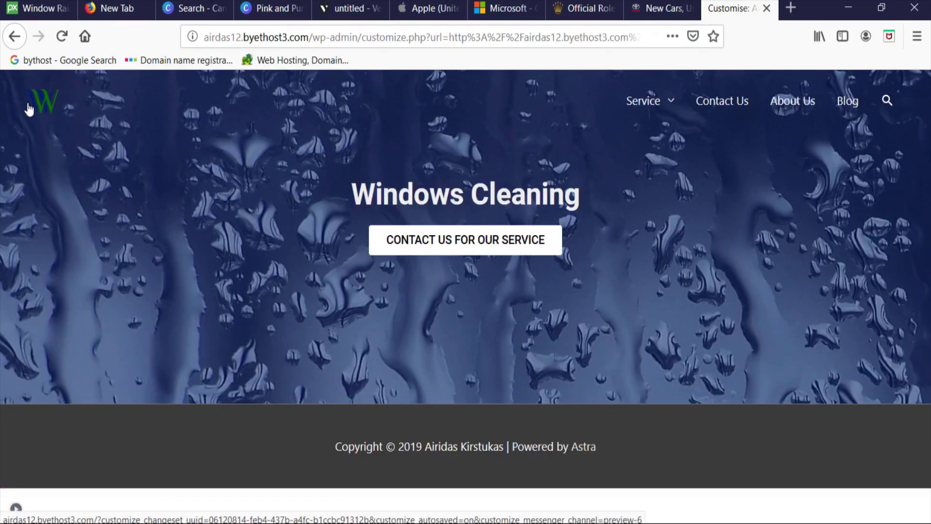
left_click(16, 508)
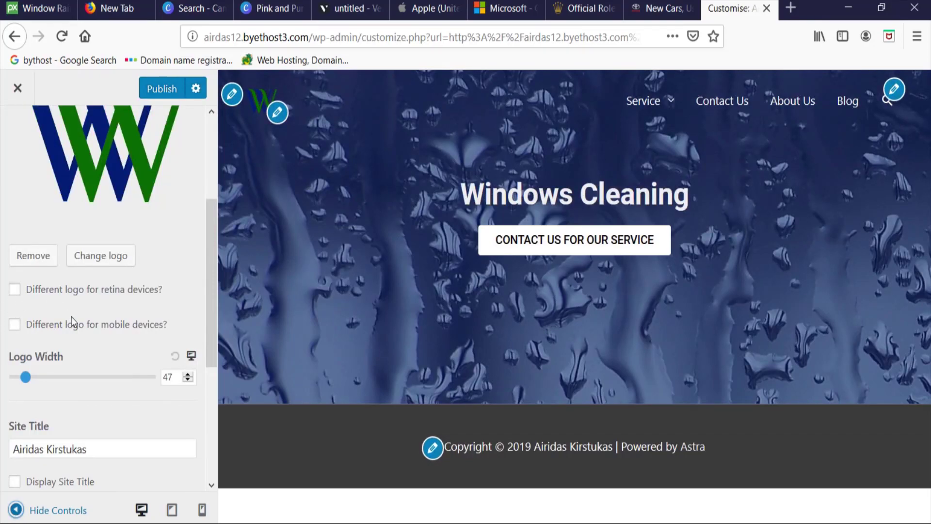
scroll(71, 316, "up", 5)
- In Transparent Header settings, upload logo-white.svg for the transparent header logo
left_click(35, 149)
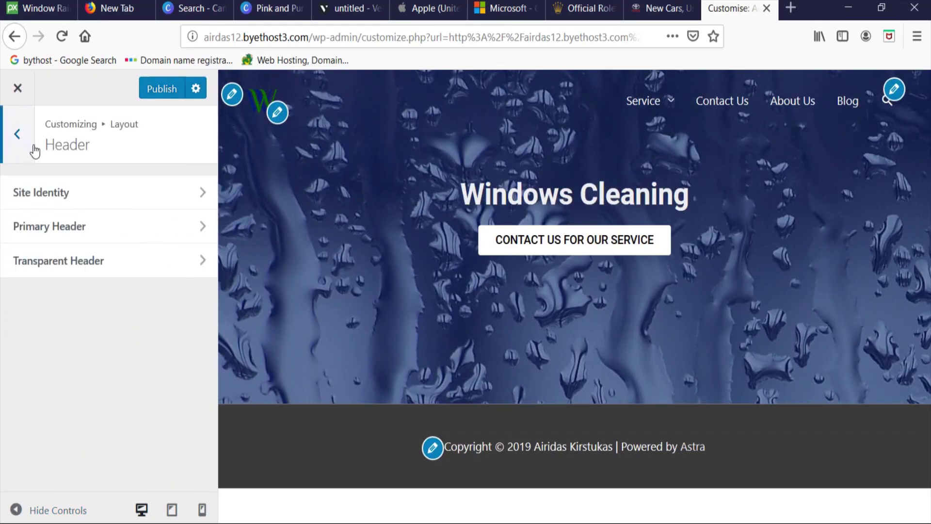
left_click(91, 271)
scroll(89, 266, "down", 6)
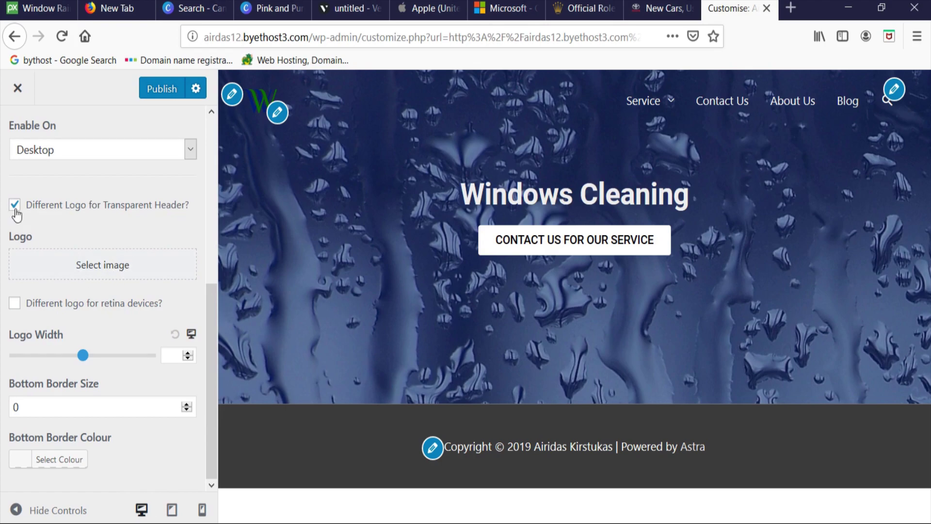
left_click(110, 273)
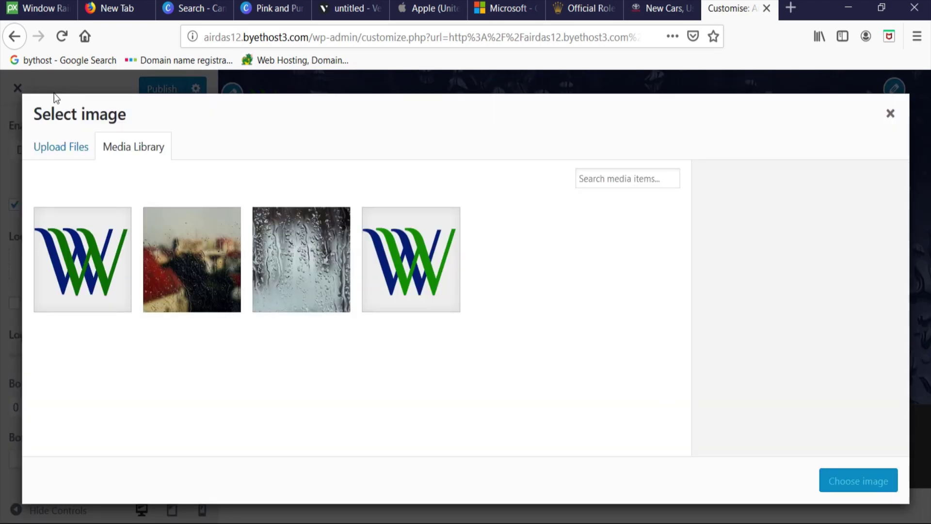
left_click(61, 148)
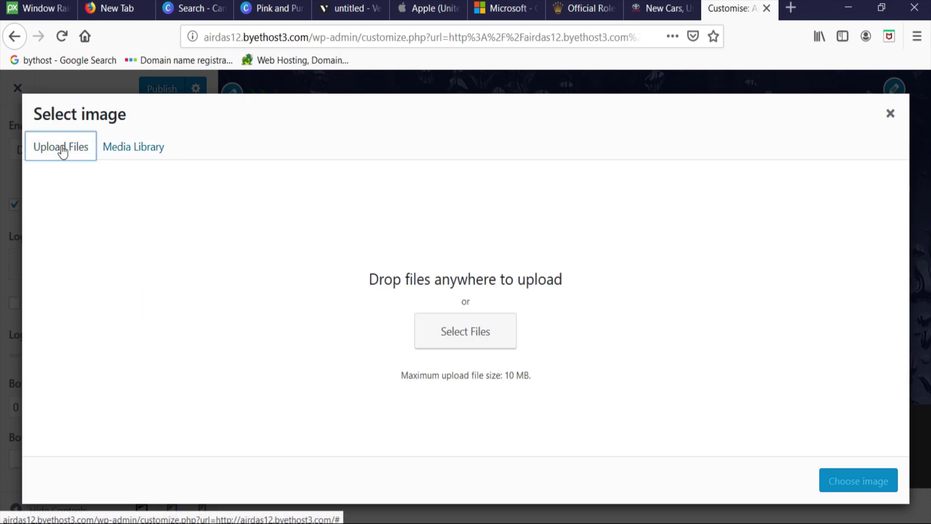
left_click(460, 332)
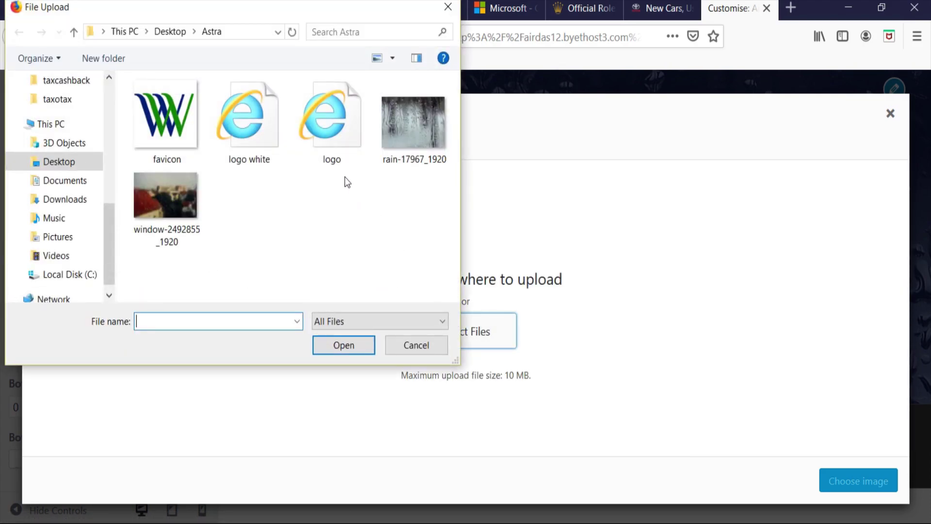
left_click(253, 126)
left_click(343, 345)
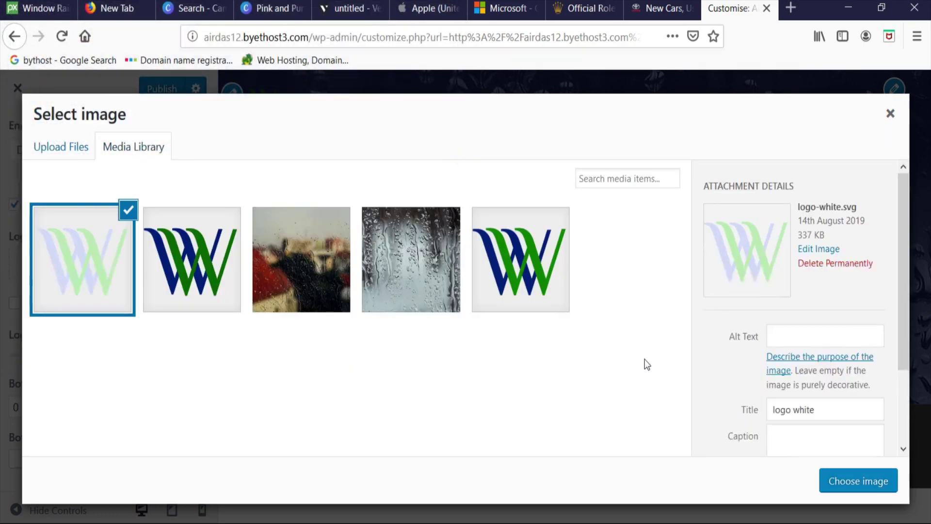
- Title and alt-text logo-white 'WordPress tutorials' and apply it as the transparent header logo
left_click_drag(848, 404, 707, 411)
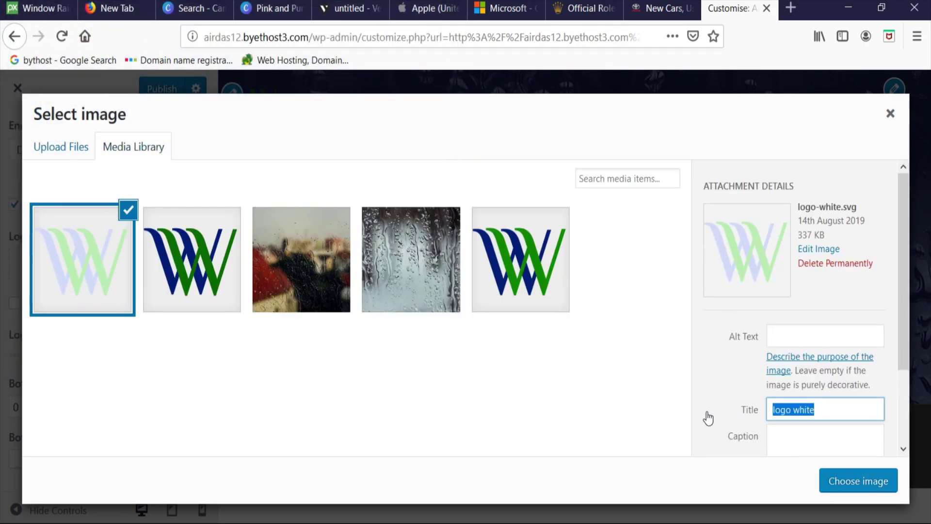
type("WordPress tutorials")
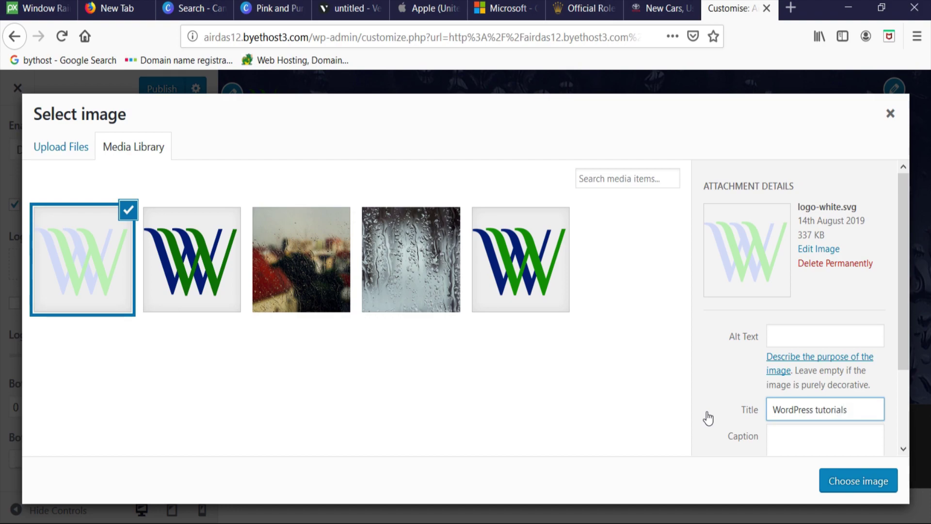
left_click_drag(864, 408, 737, 423)
key("ctrl+c")
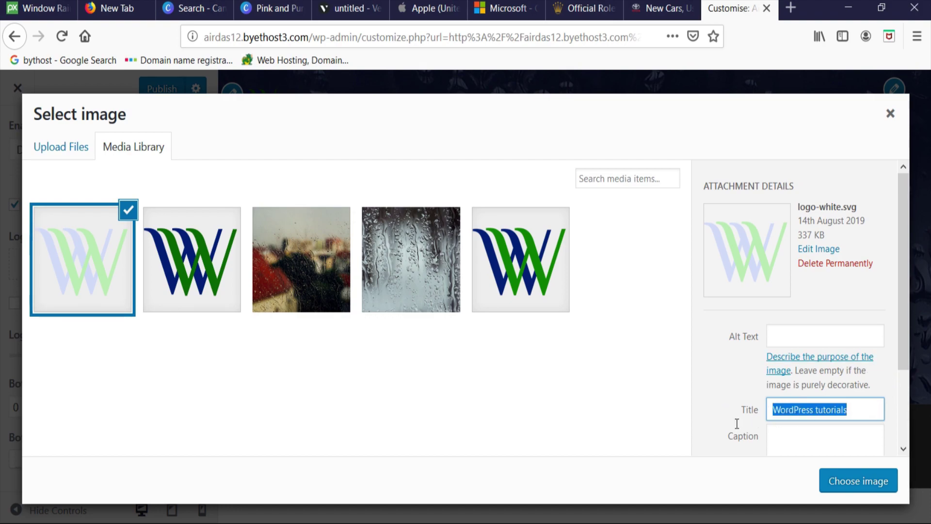
left_click(827, 337)
key("ctrl+v")
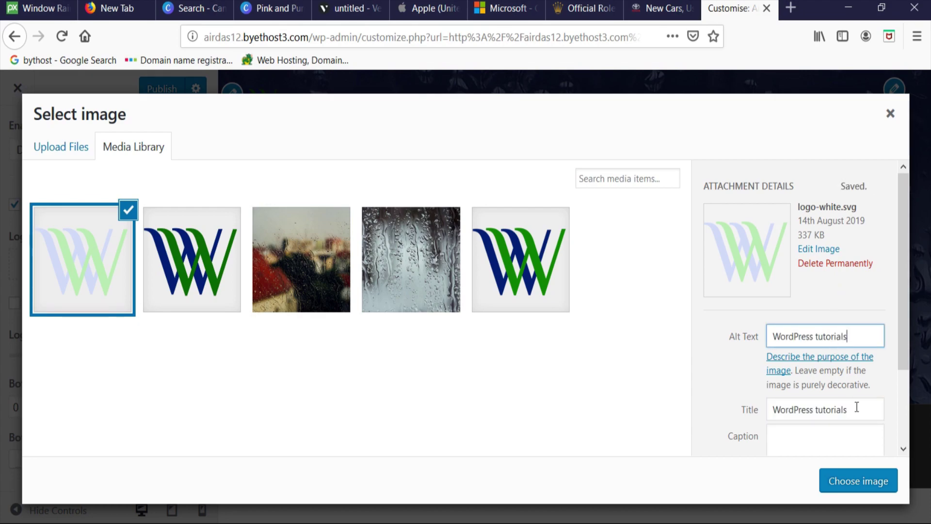
left_click(855, 484)
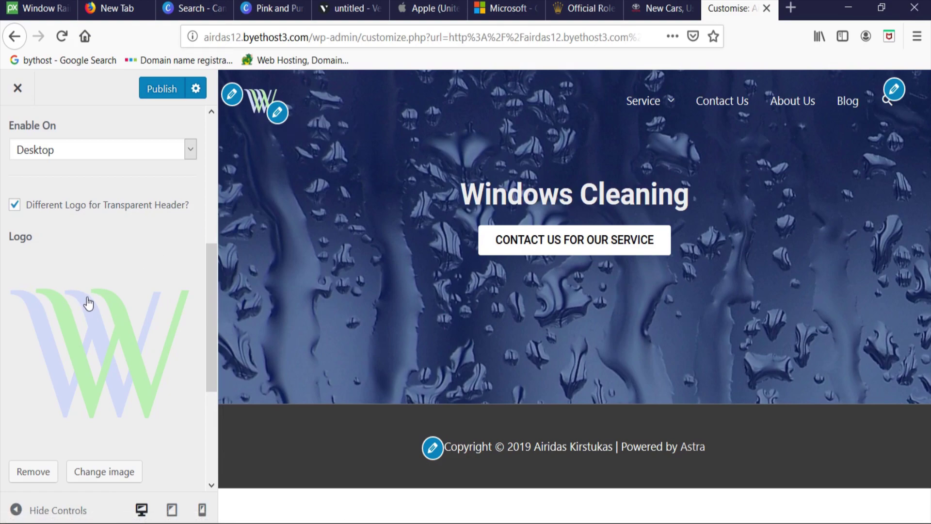
- Publish the logo changes, then check the About Us and home pages in the full-width preview
left_click(166, 90)
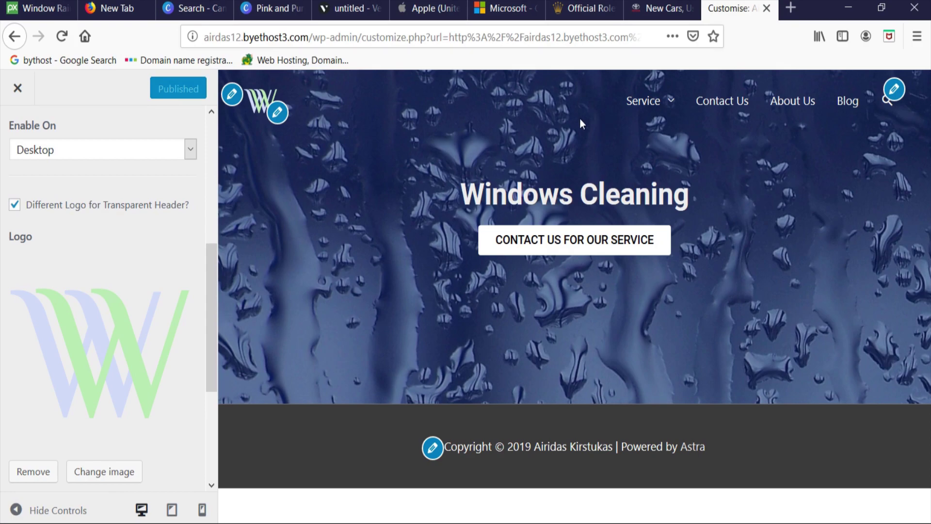
left_click(19, 510)
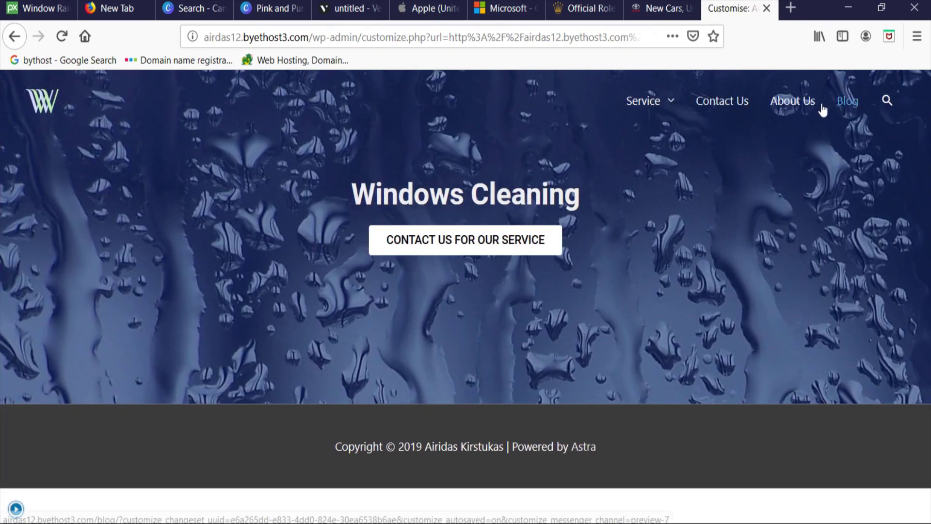
left_click(795, 106)
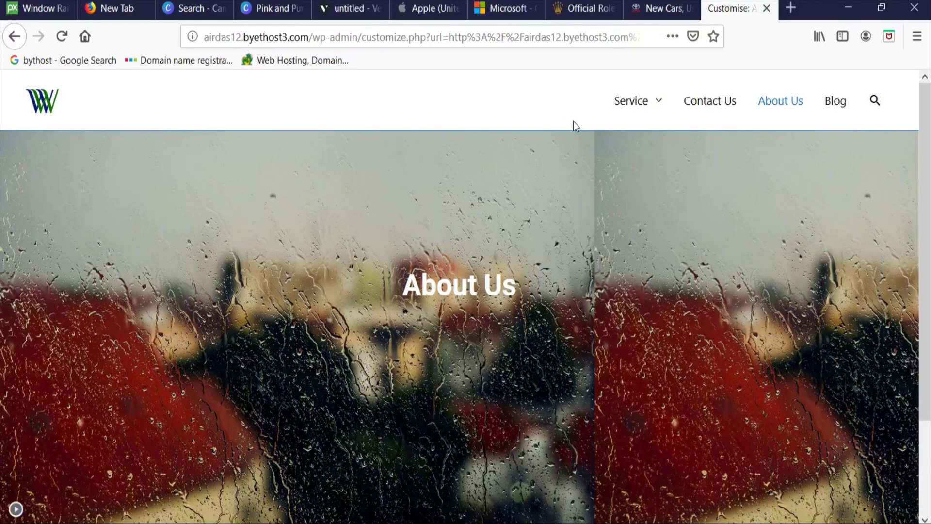
left_click(50, 97)
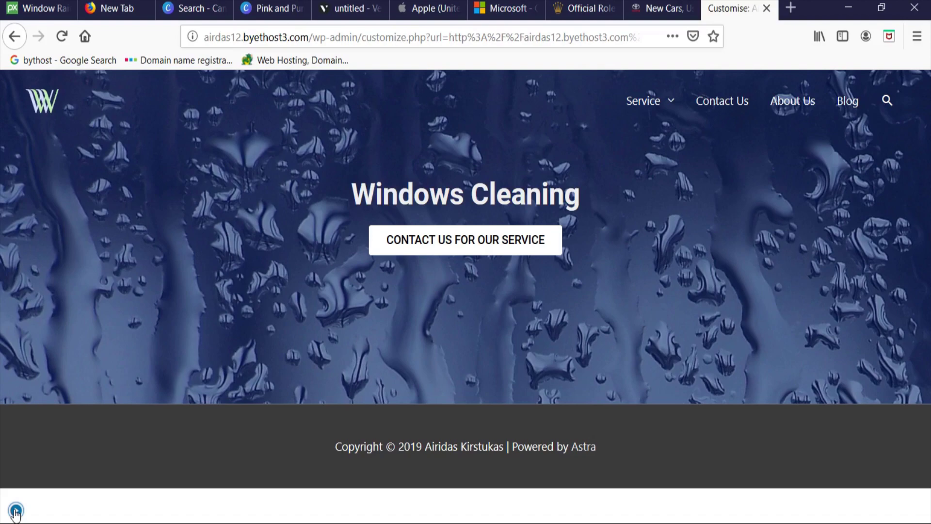
left_click(16, 510)
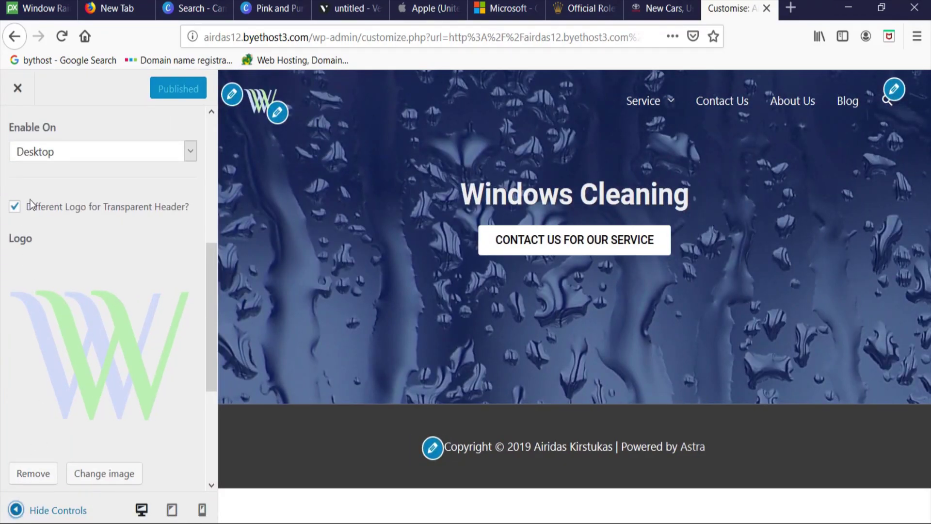
scroll(24, 185, "up", 5)
- Widen the header logo to 55 in Site Identity, then bring up the Apple site for reference
left_click(18, 139)
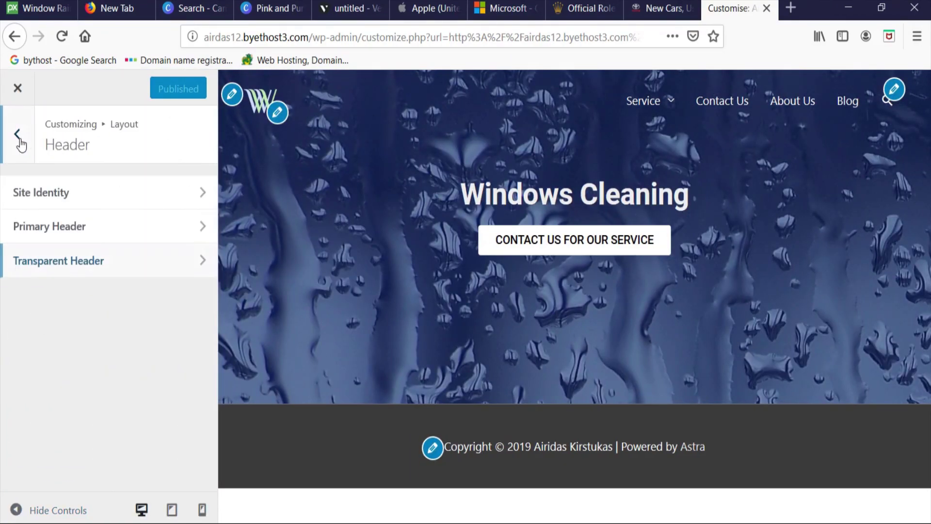
left_click(46, 194)
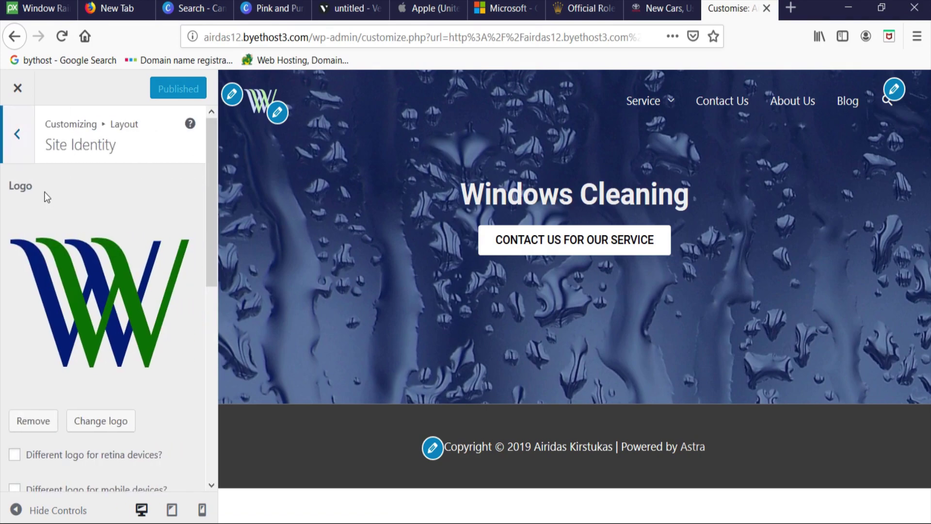
scroll(103, 303, "down", 3)
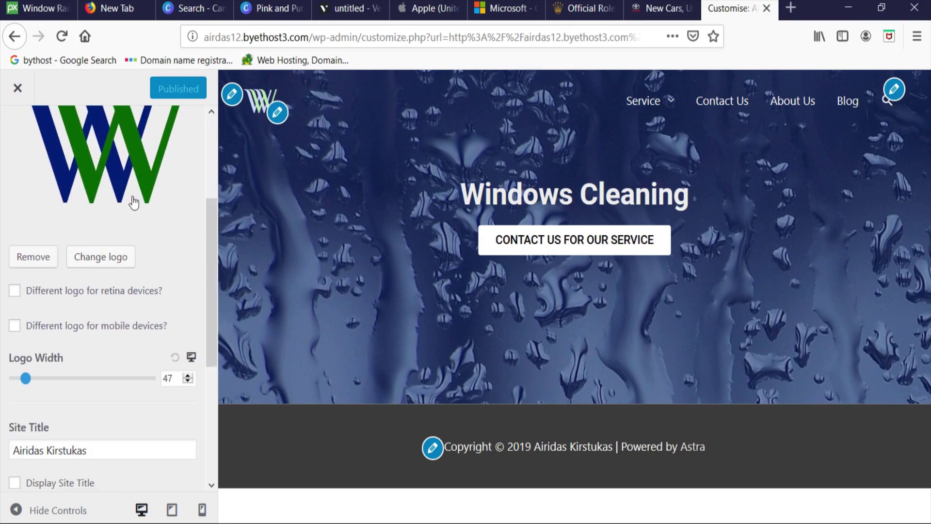
scroll(121, 200, "up", 3)
scroll(211, 107, "down", 6)
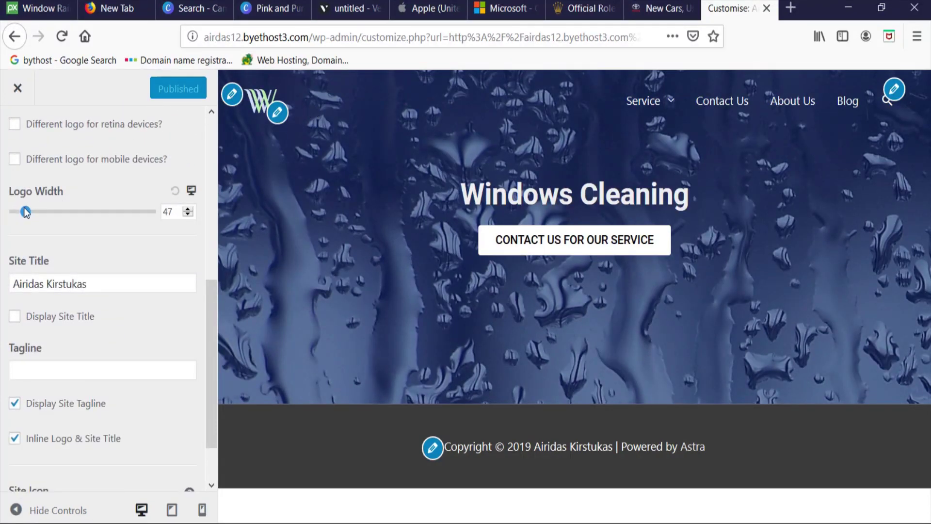
mouse_move(26, 212)
left_mouse_down()
mouse_move(70, 220)
mouse_move(12, 217)
mouse_move(27, 222)
left_mouse_up()
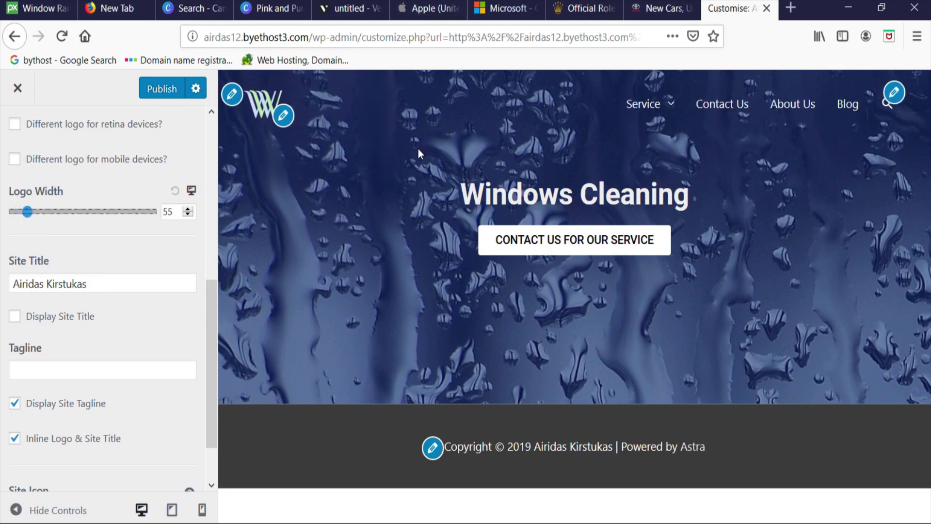
left_click(416, 9)
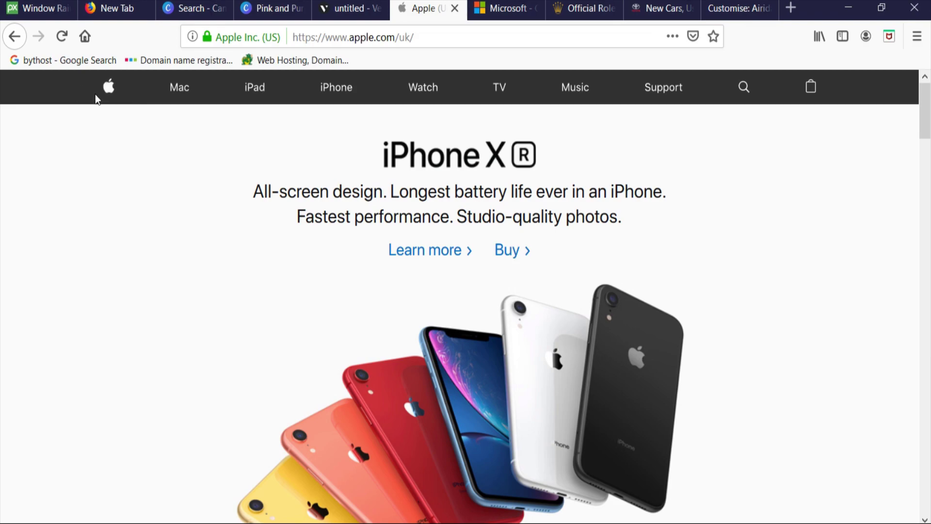
- Shrink the header logo width to 32, comparing against the Microsoft site
left_click(720, 12)
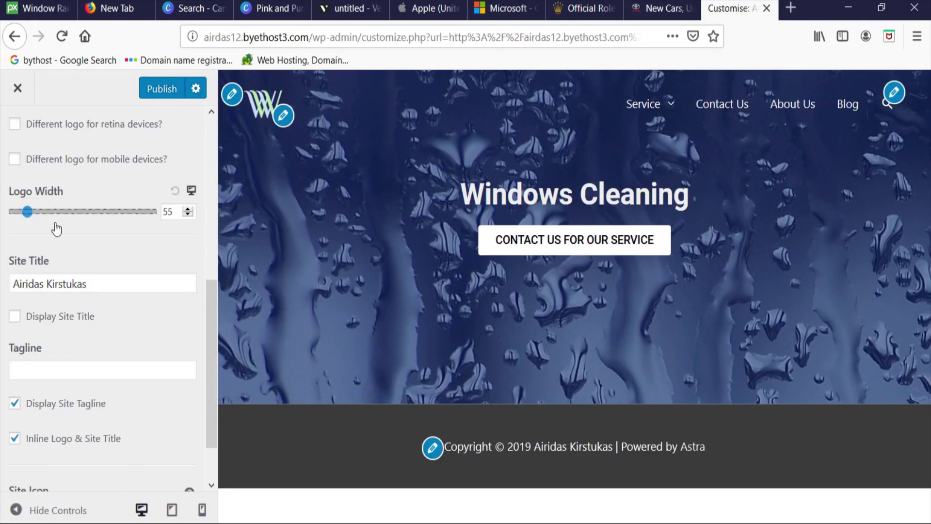
left_click_drag(28, 220, 22, 216)
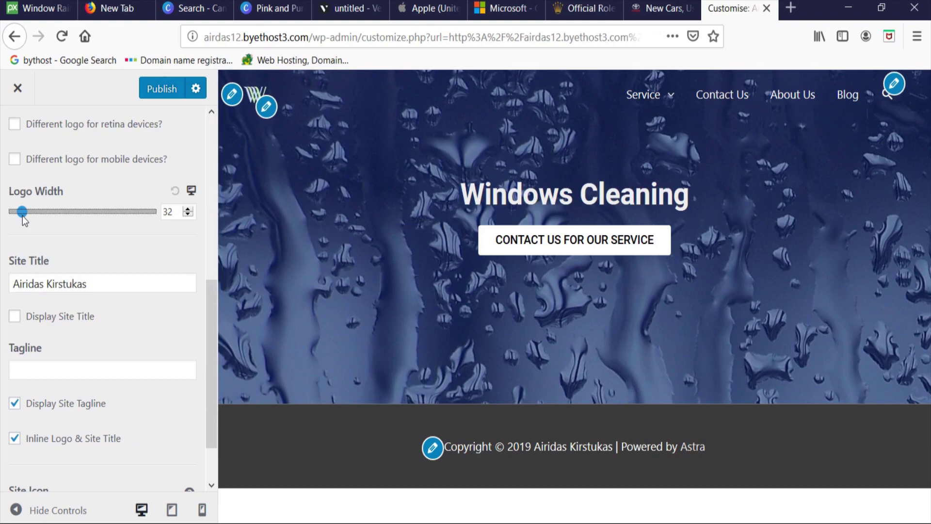
left_click(487, 10)
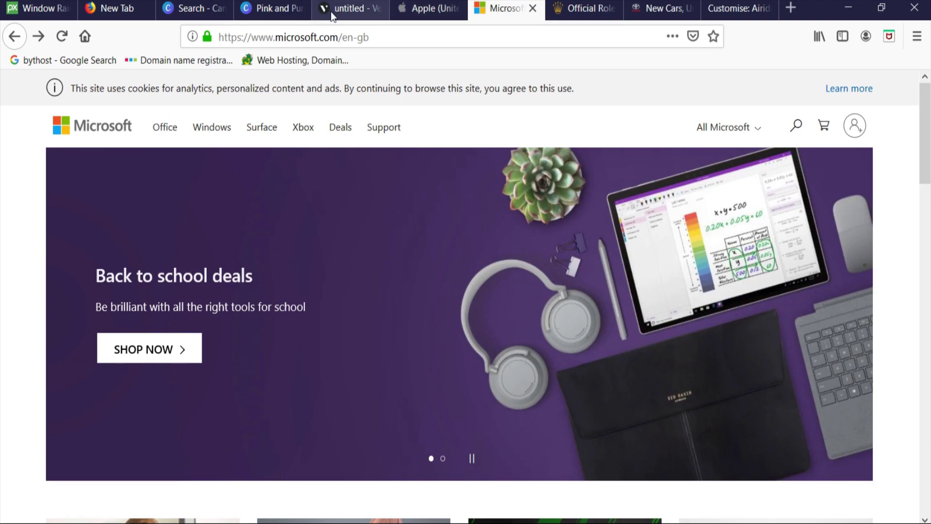
left_click(734, 3)
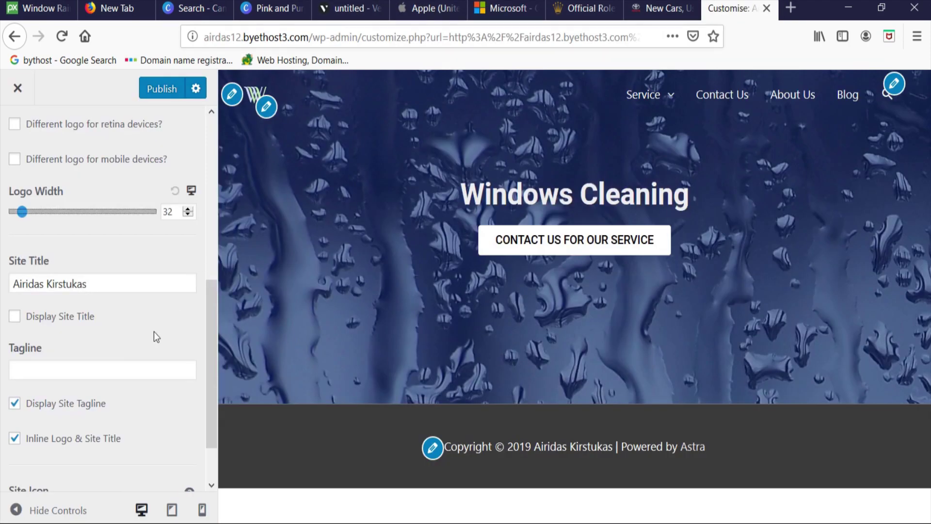
- Show the site title beside the logo and compare the full-width preview with Microsoft, Apple and Rolex
left_click(15, 321)
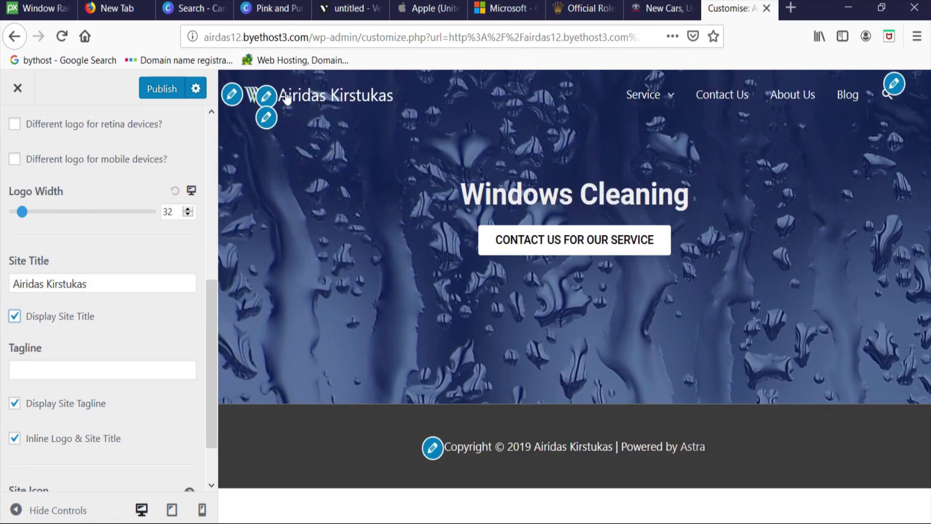
scroll(49, 454, "down", 2)
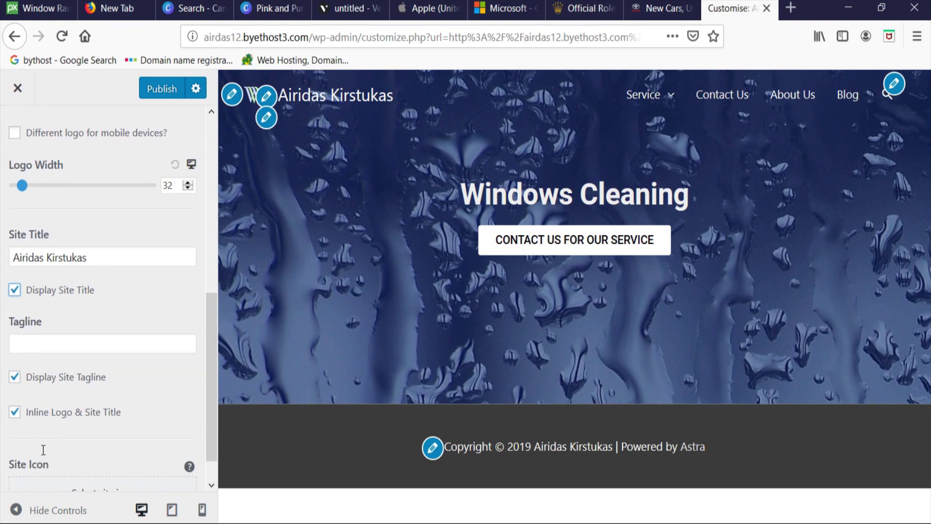
left_click(17, 509)
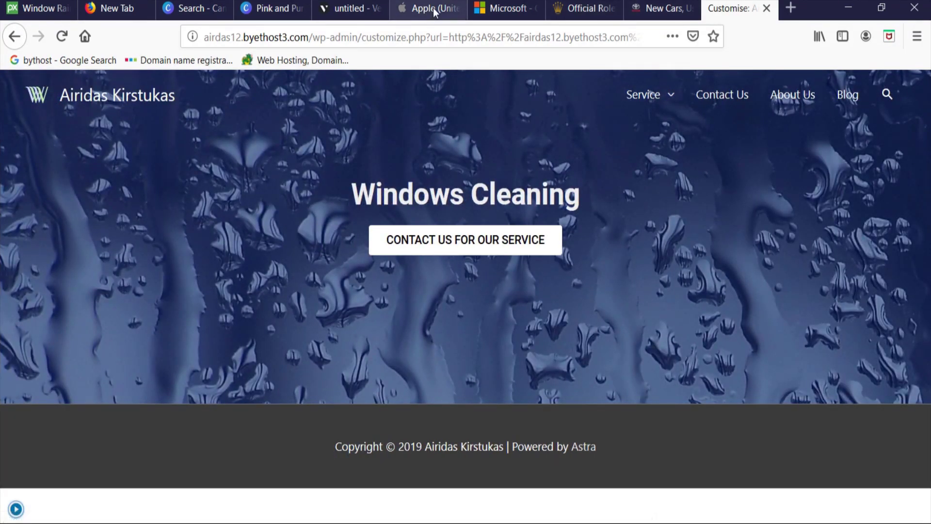
left_click(488, 8)
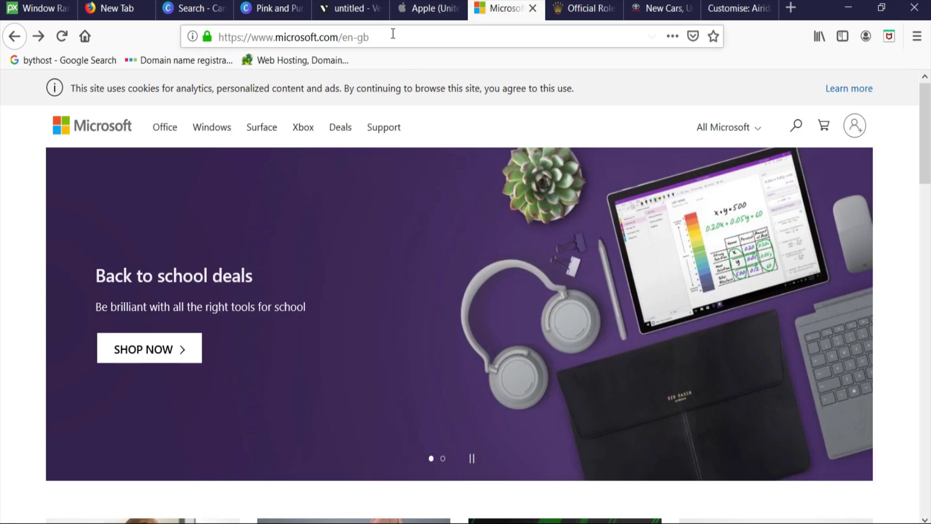
left_click(421, 10)
left_click(578, 12)
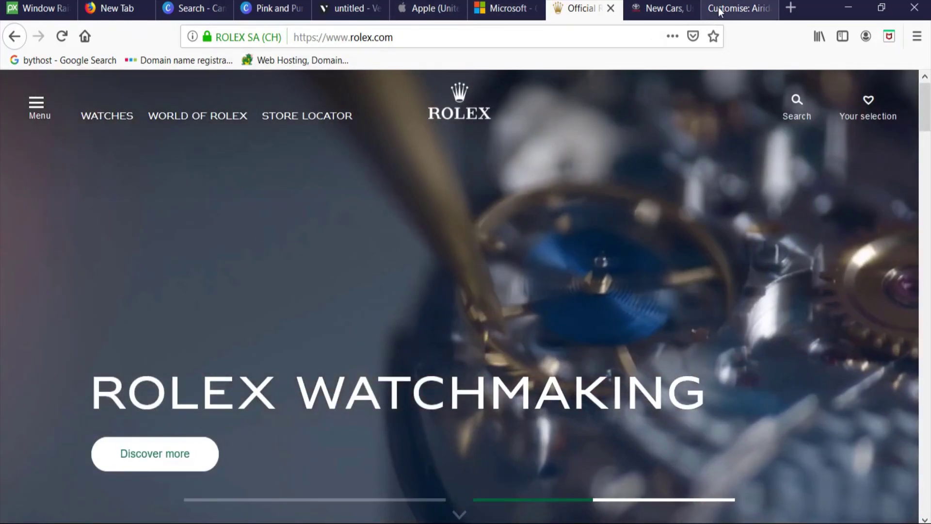
left_click(721, 10)
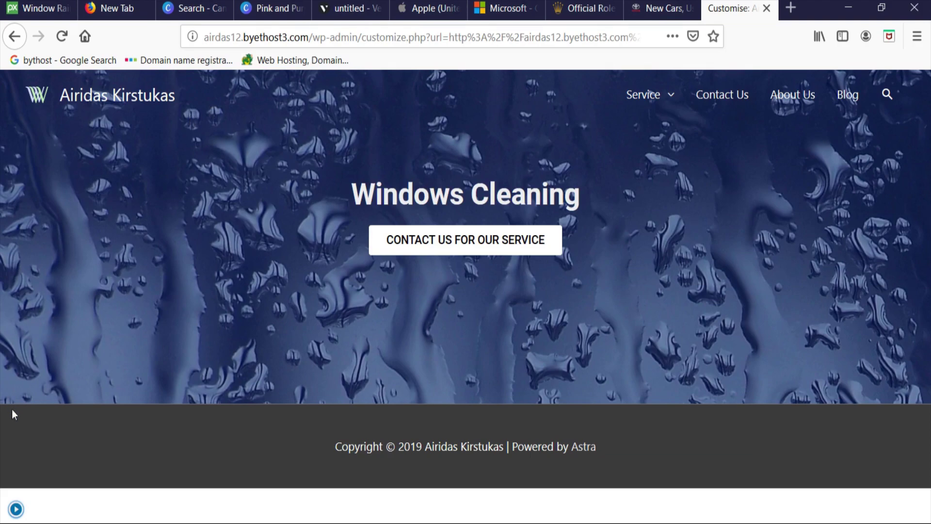
- Switch the Primary Header layout to Logo Centre
left_click(16, 509)
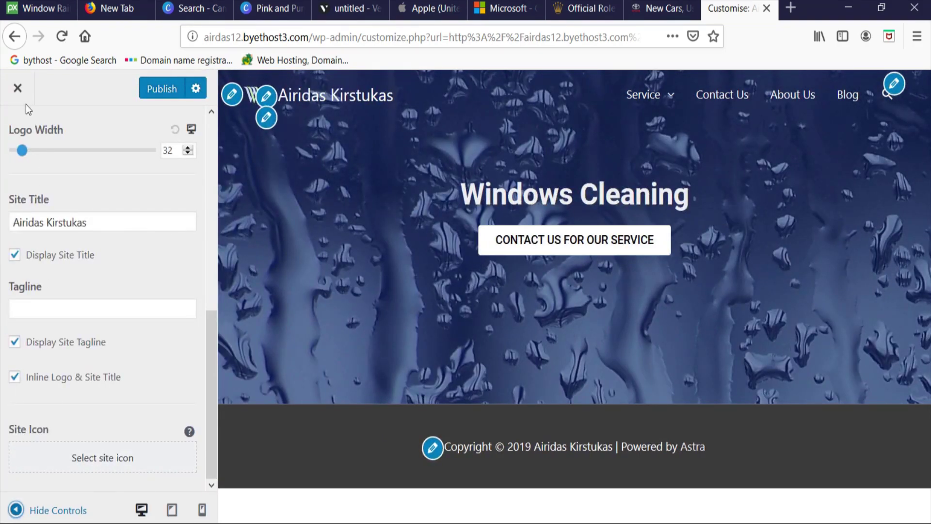
scroll(97, 250, "up", 8)
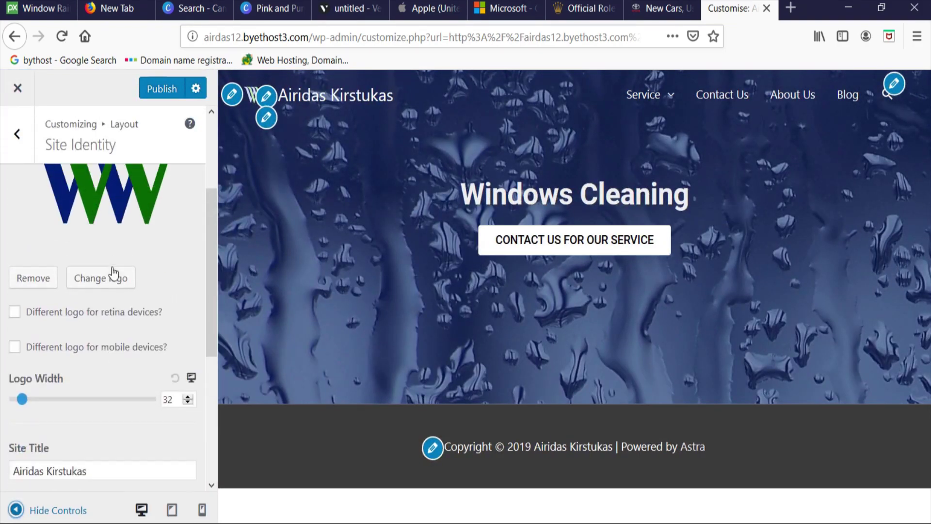
left_click(17, 134)
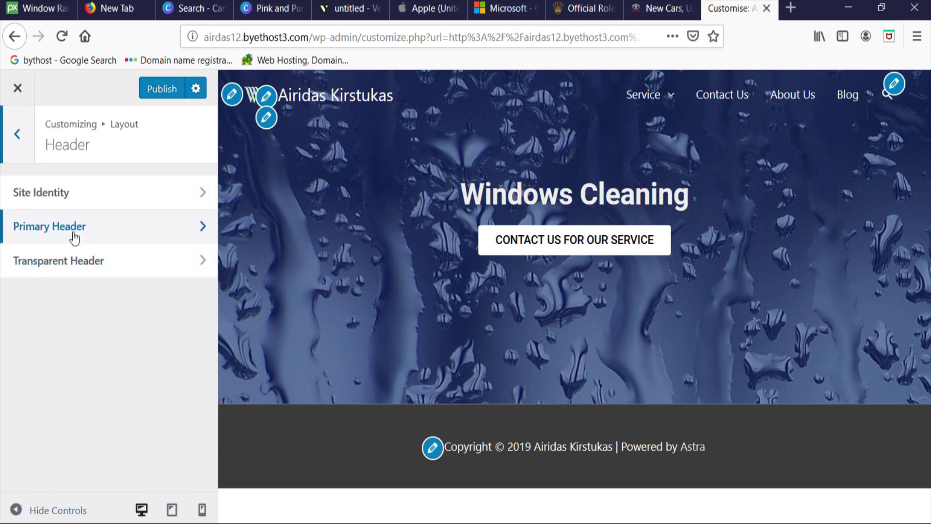
left_click(99, 238)
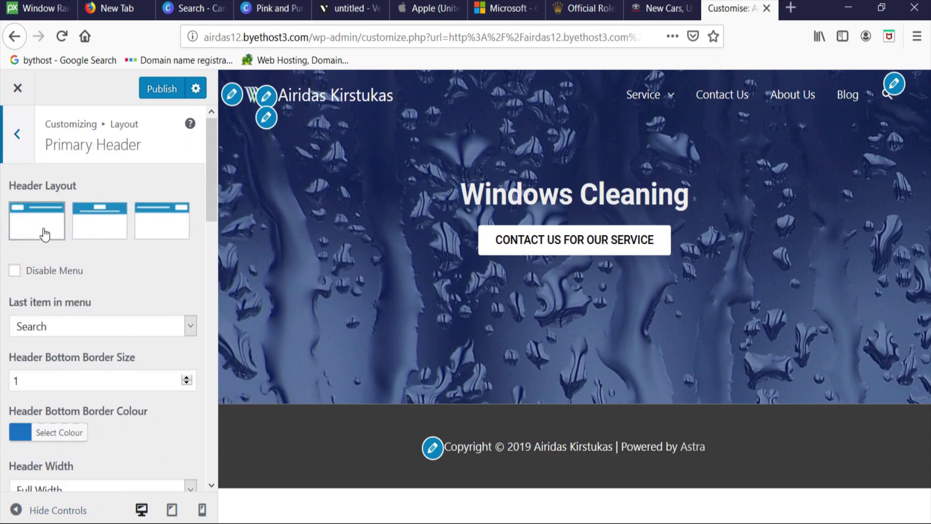
left_click(90, 236)
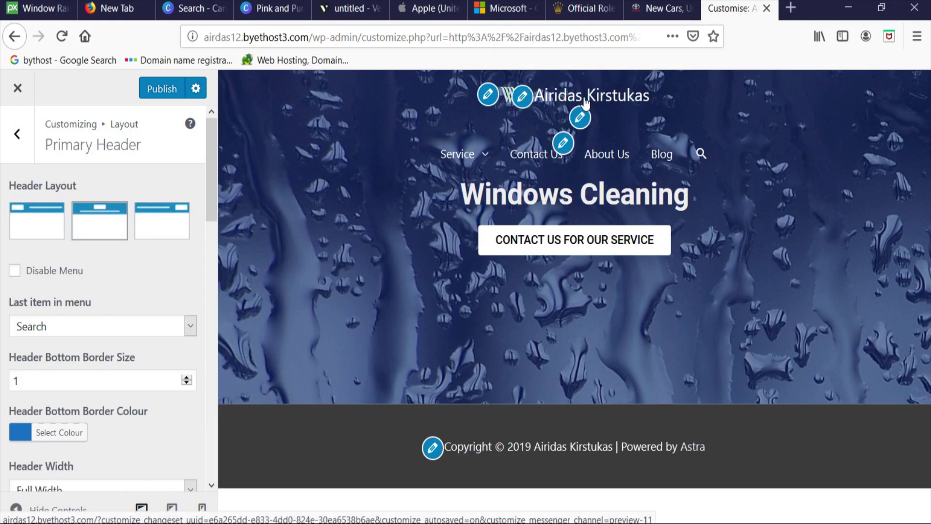
mouse_move(456, 154)
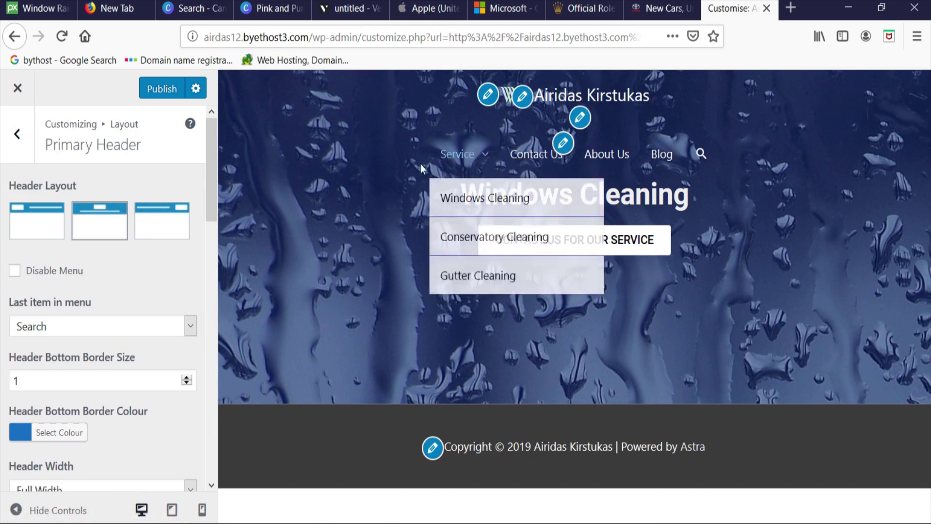
scroll(78, 313, "down", 1)
- Untick Inline Logo & Site Title in Site Identity so the logo stacks above the title
scroll(58, 291, "up", 1)
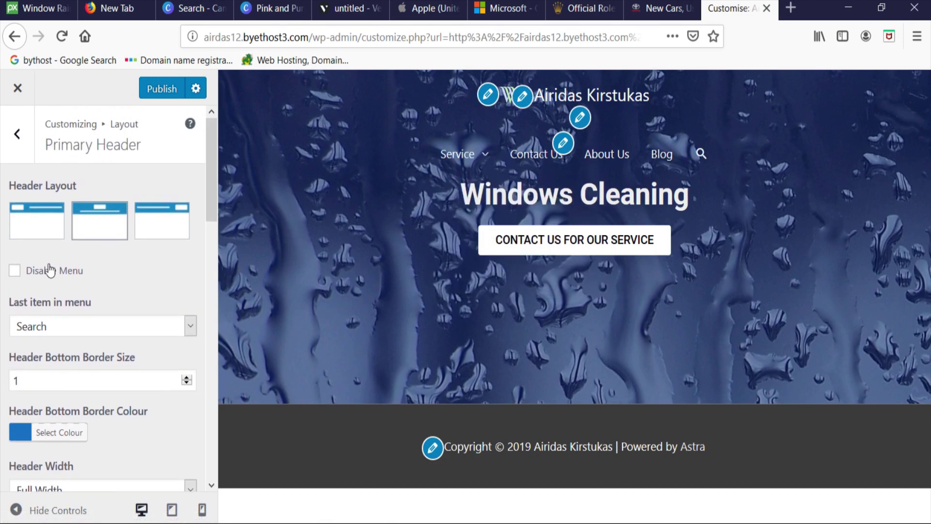
left_click(22, 154)
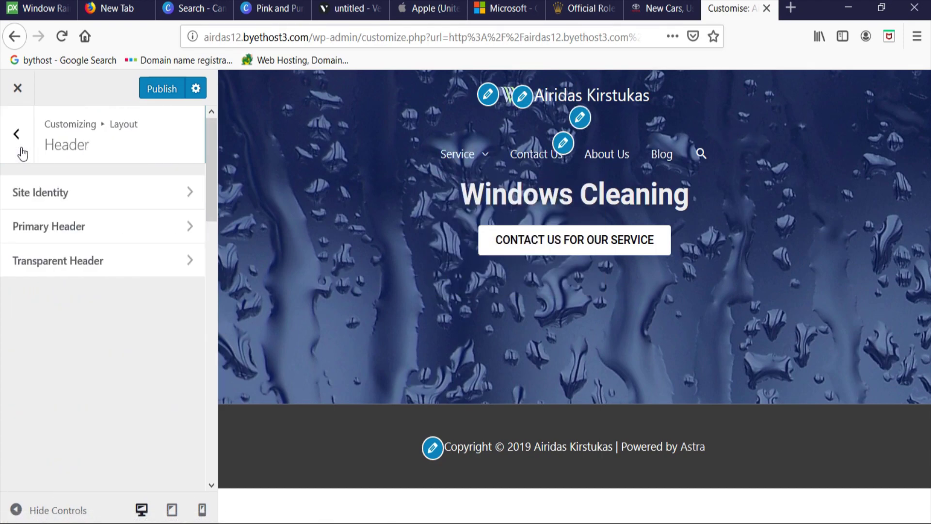
left_click(68, 197)
scroll(83, 291, "down", 6)
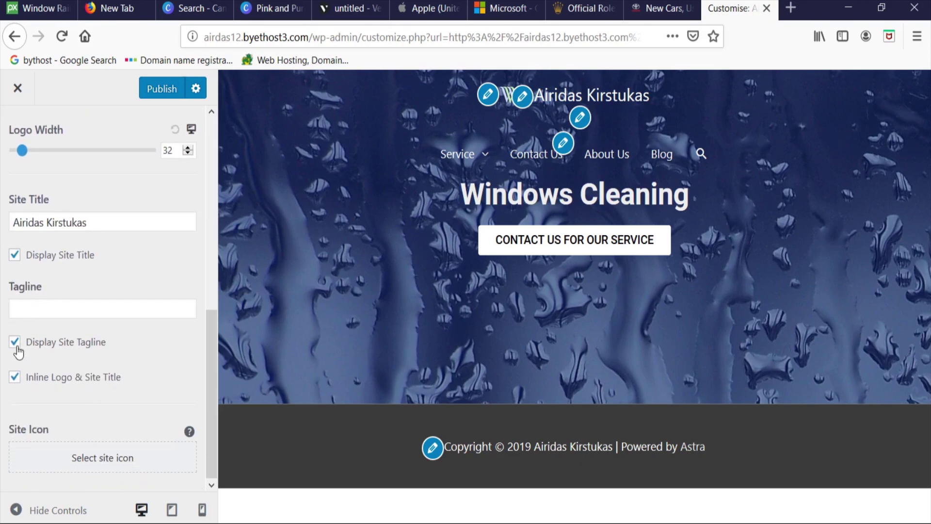
left_click(15, 377)
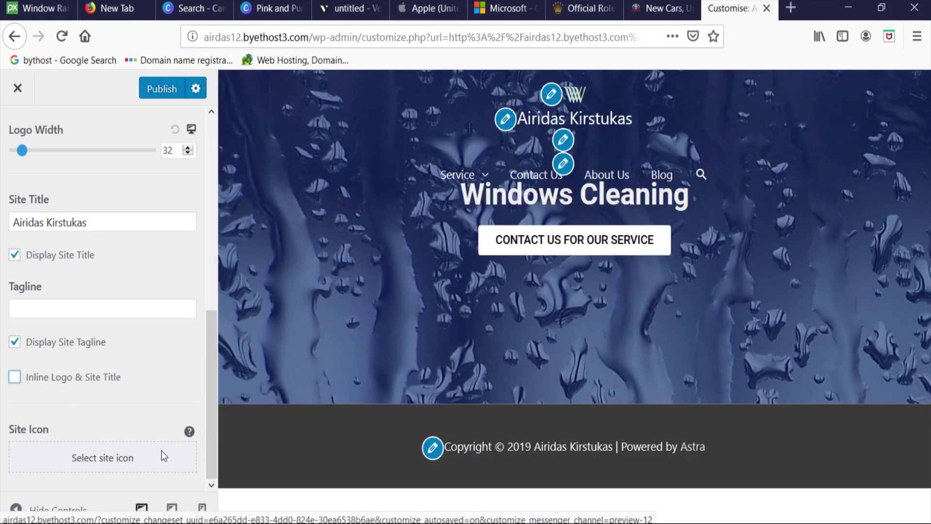
- Glance at the Rolex and Toyota sites, then restore the customizer's Site Identity controls
left_click(16, 510)
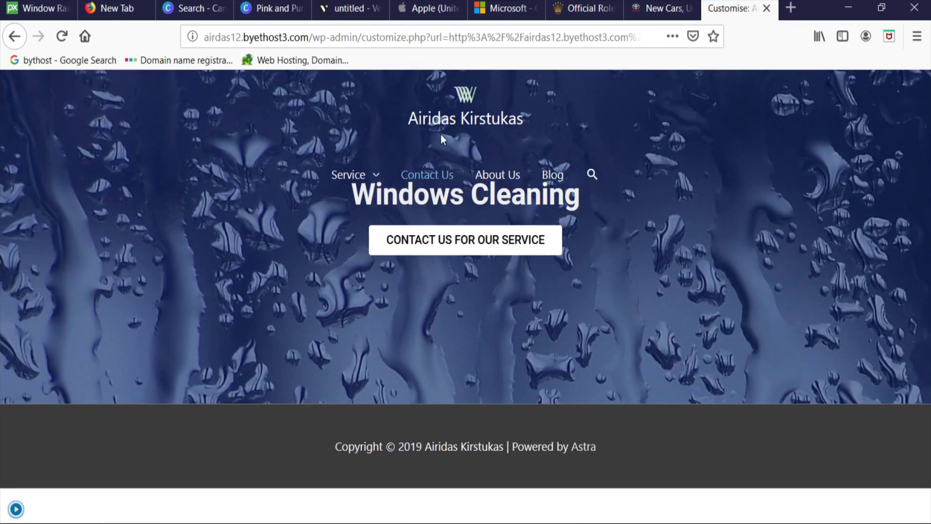
left_click(591, 9)
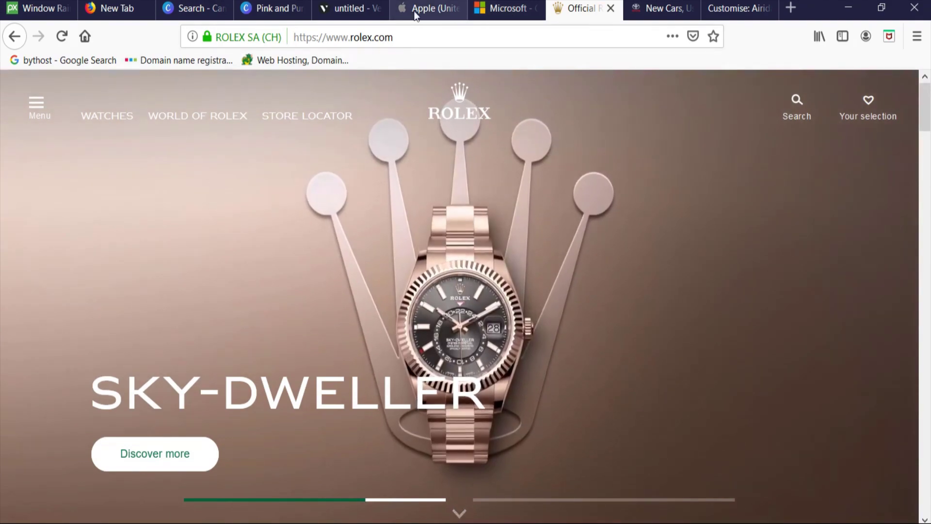
left_click(741, 15)
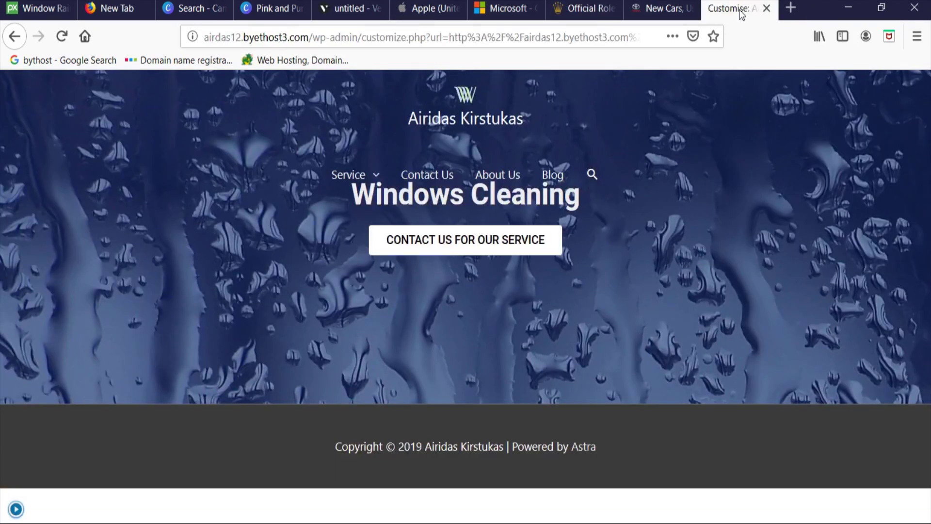
left_click(652, 10)
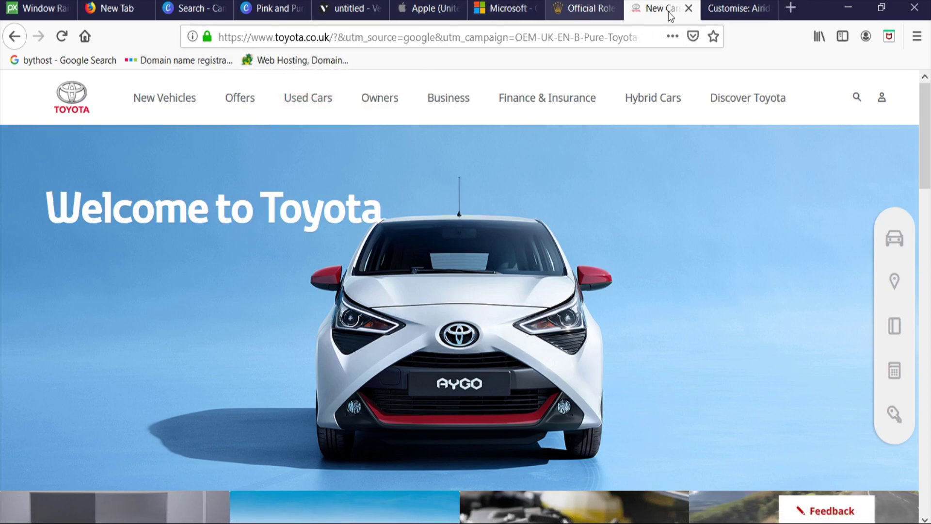
left_click(720, 13)
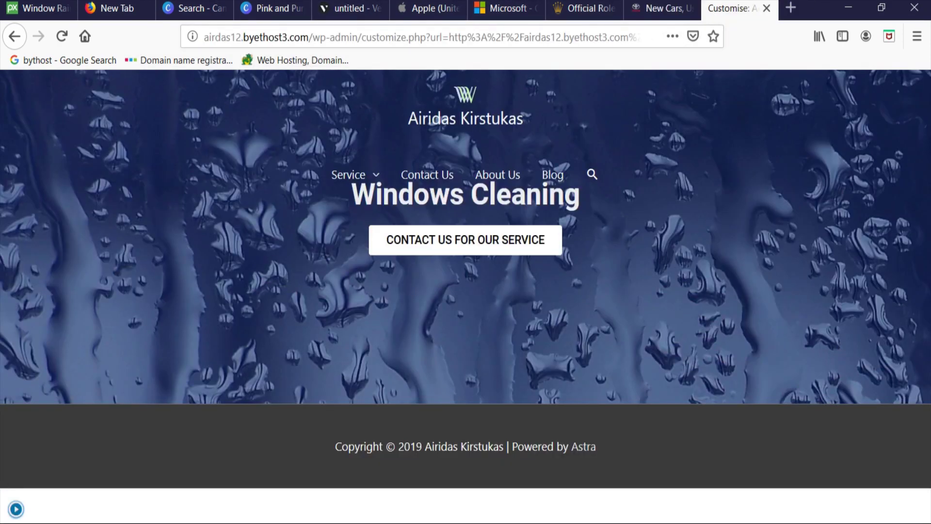
left_click(16, 509)
- Set the Primary Header layout to the left-logo option with the menu on the right
scroll(54, 276, "up", 6)
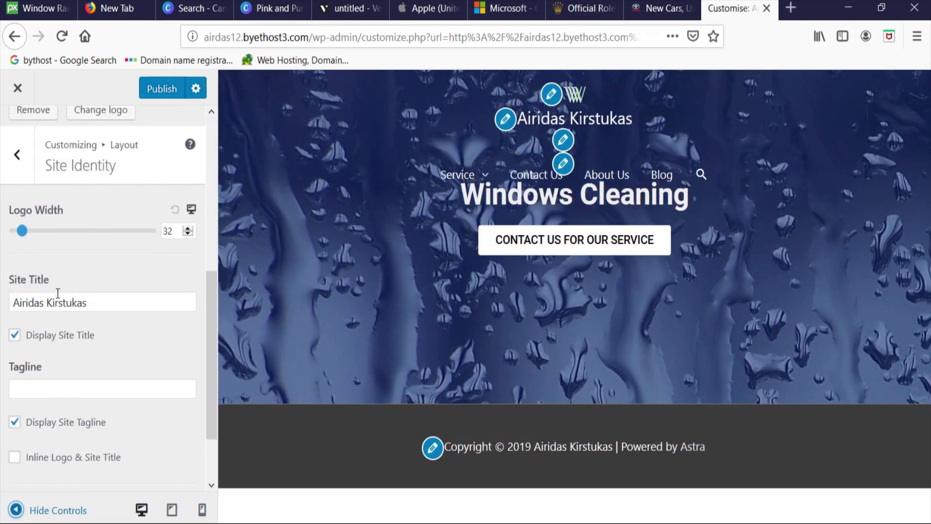
left_click(17, 134)
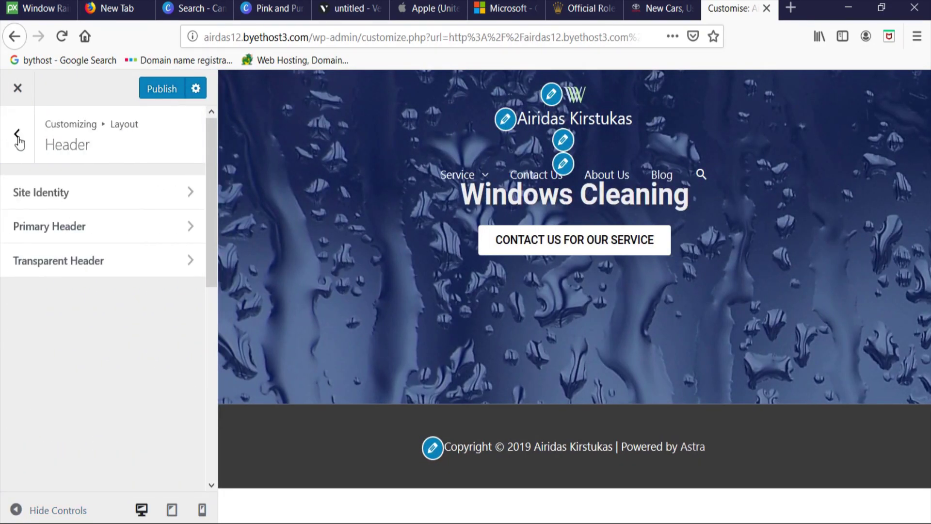
left_click(73, 228)
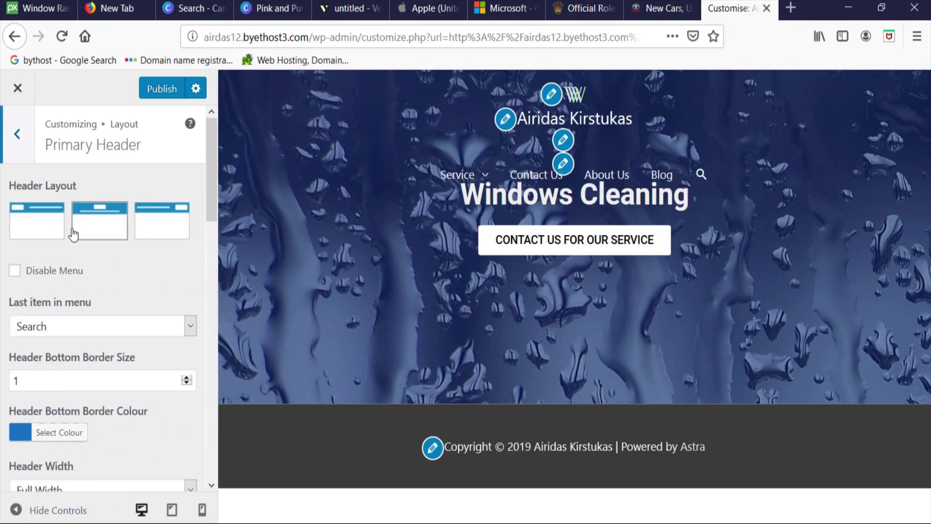
left_click(27, 236)
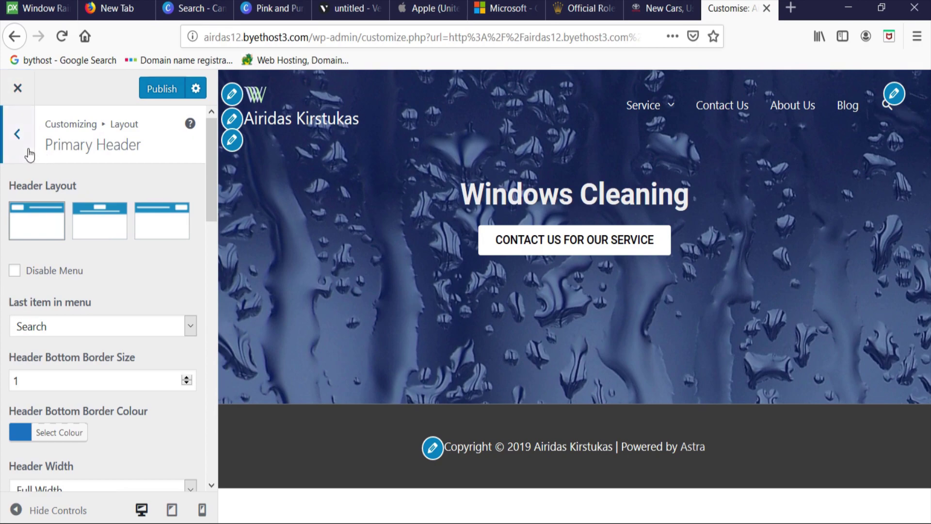
- Enable Inline Logo & Site Title in Site Identity
left_click(17, 133)
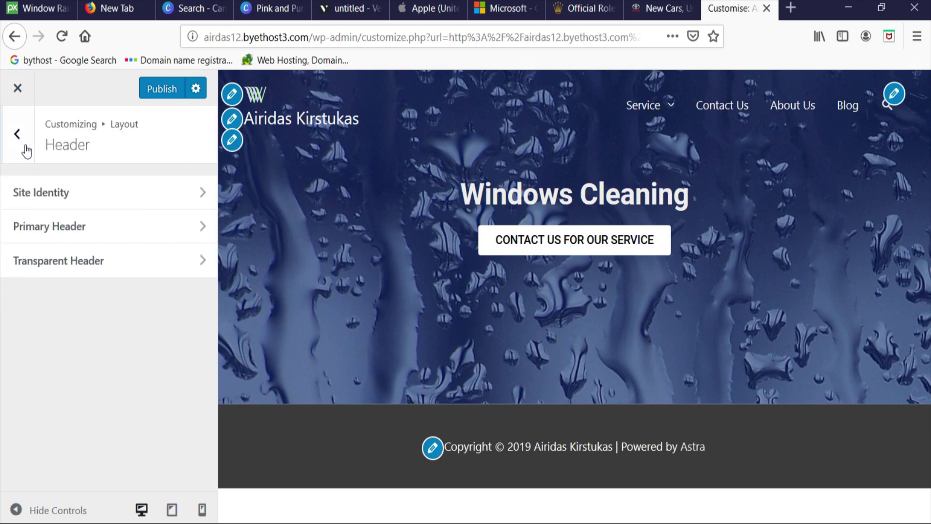
left_click(45, 196)
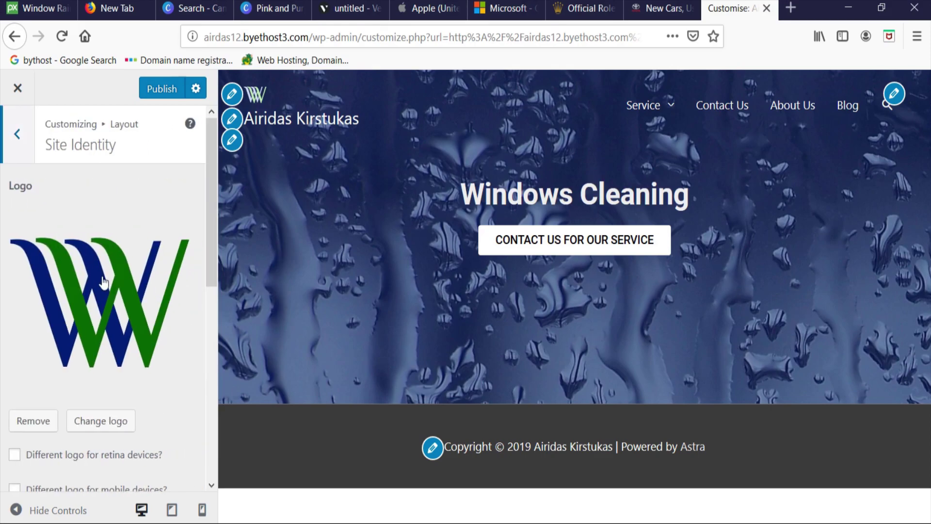
scroll(99, 281, "down", 4)
scroll(9, 441, "down", 3)
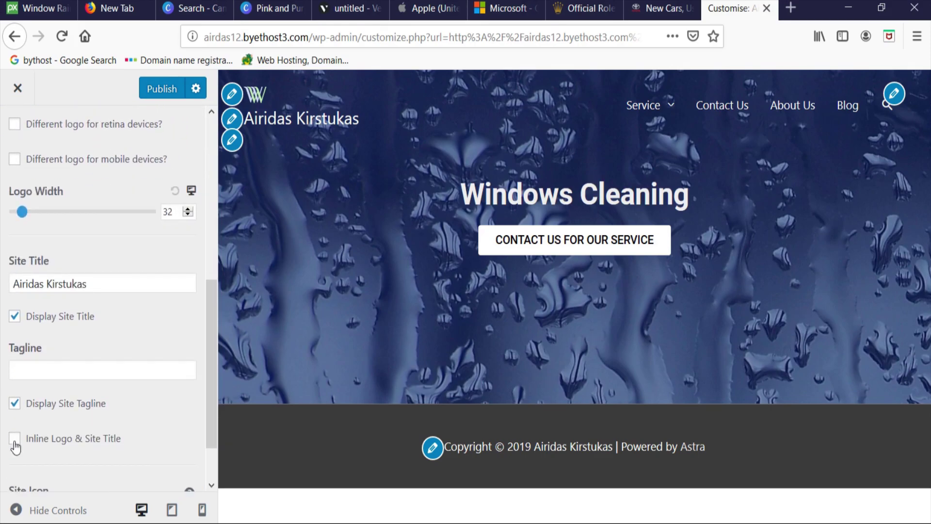
left_click(15, 438)
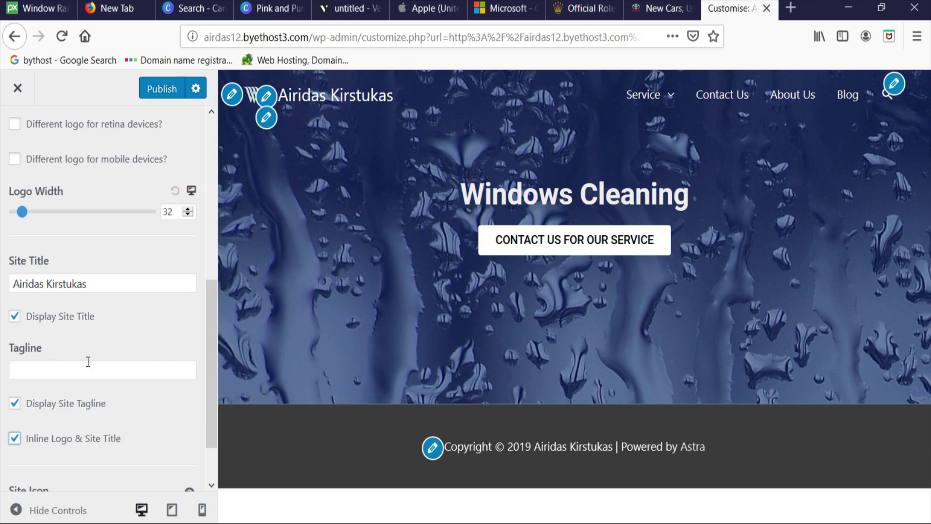
- Enter 'WordPress tutorials' as the site tagline, correcting the capital P
left_click(61, 372)
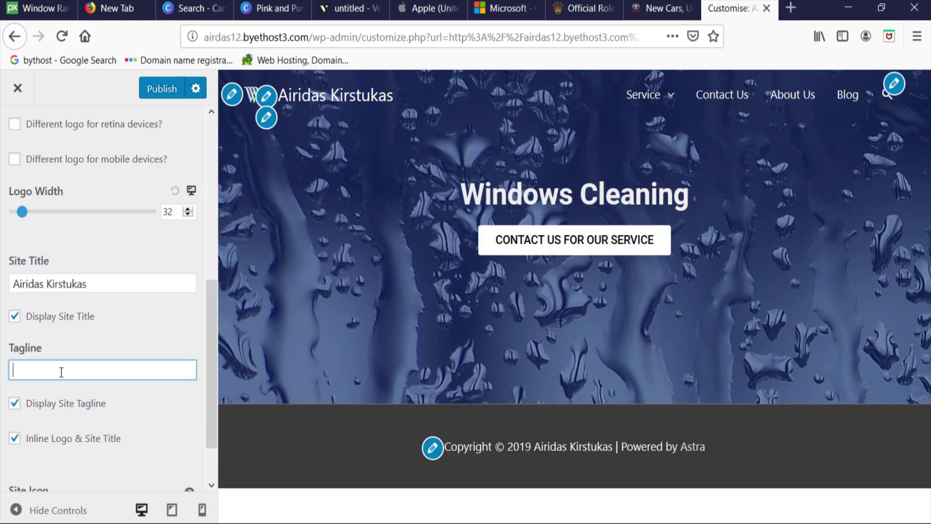
type("Wo")
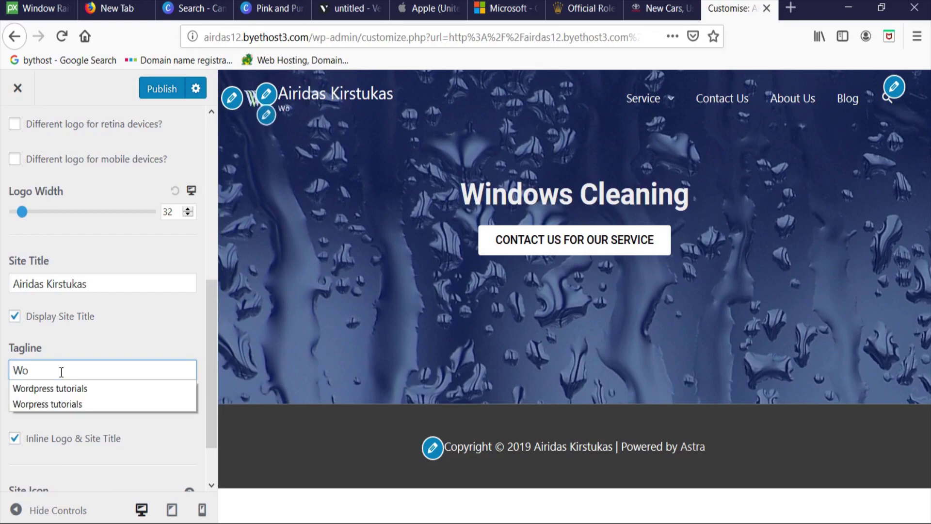
left_click(77, 391)
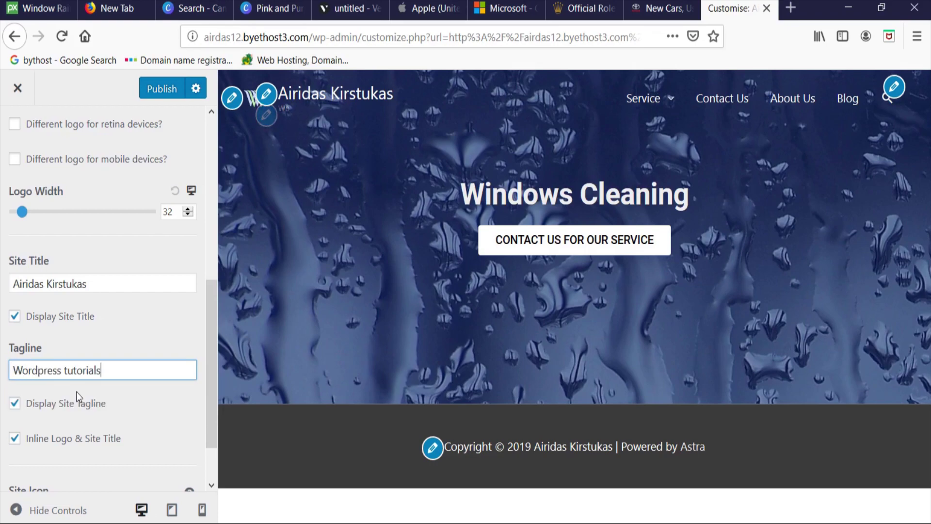
left_click(47, 371)
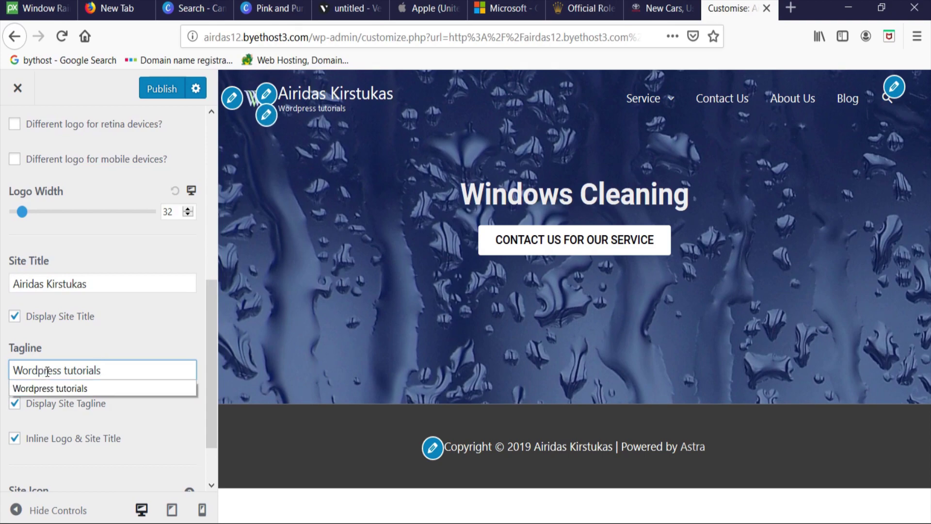
key("Delete")
type("P")
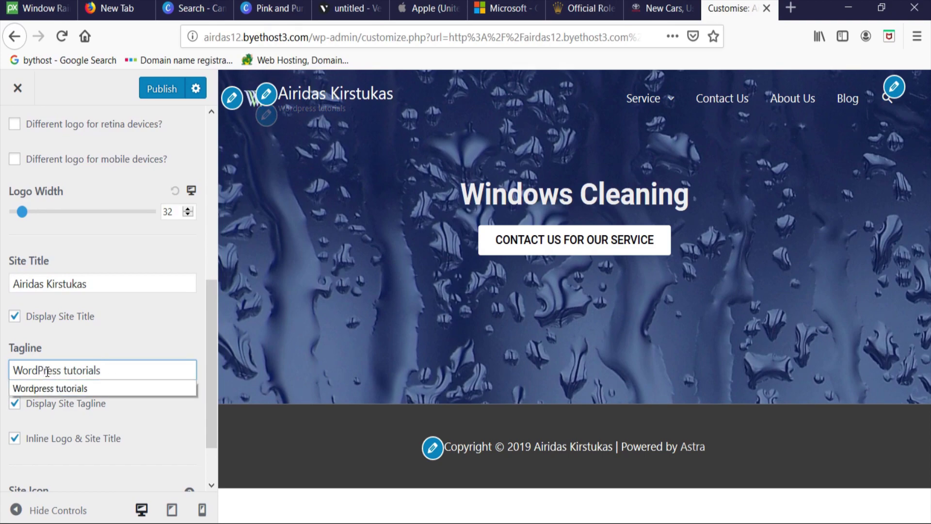
left_click(108, 374)
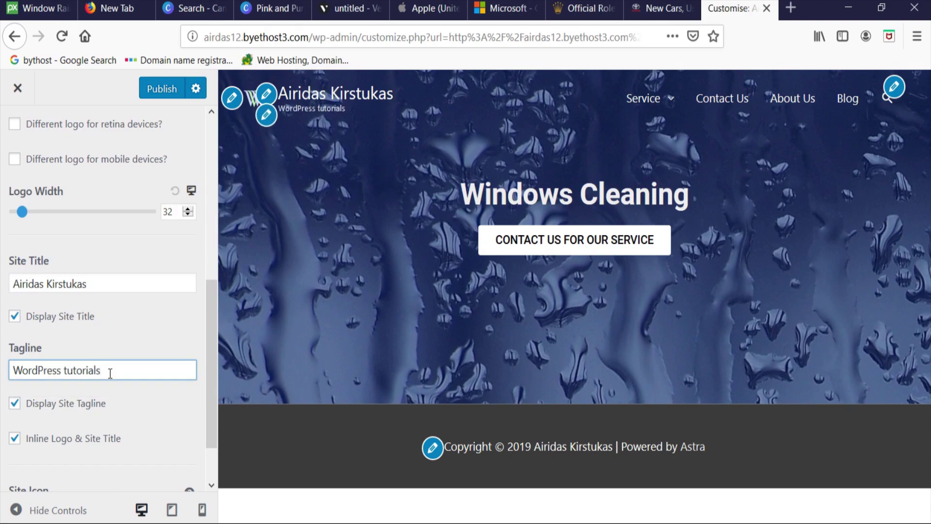
left_click(141, 333)
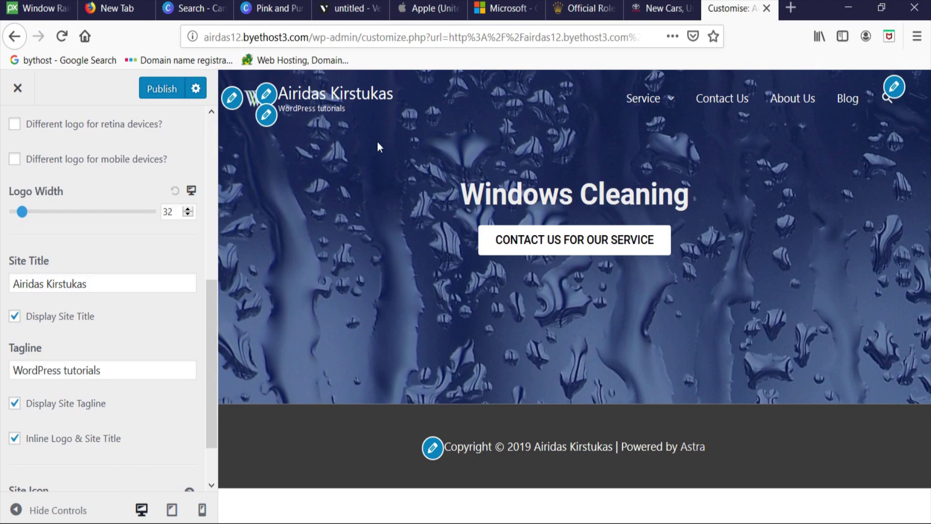
left_click(644, 12)
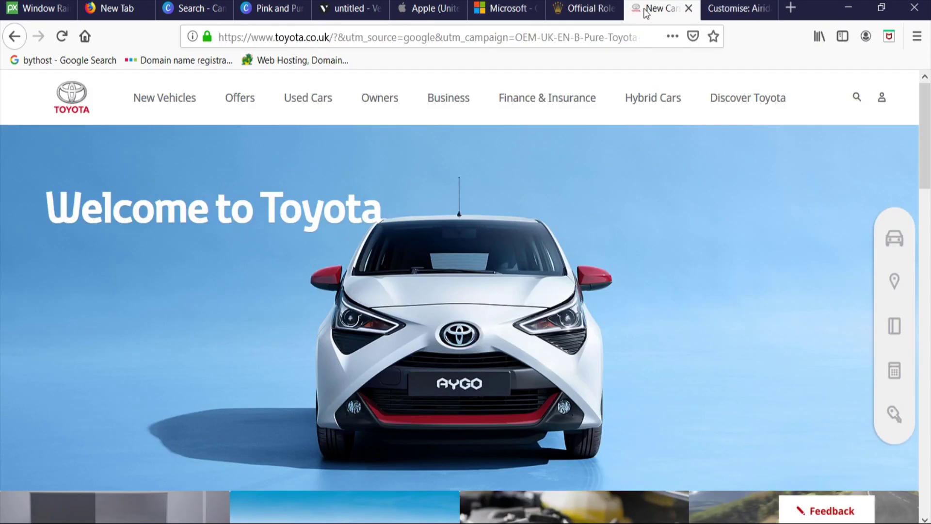
left_click(356, 10)
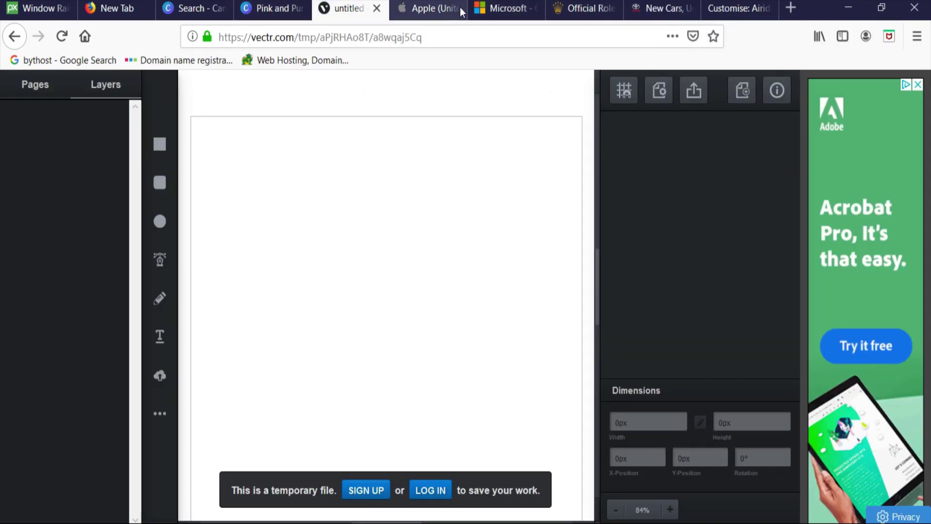
left_click(715, 7)
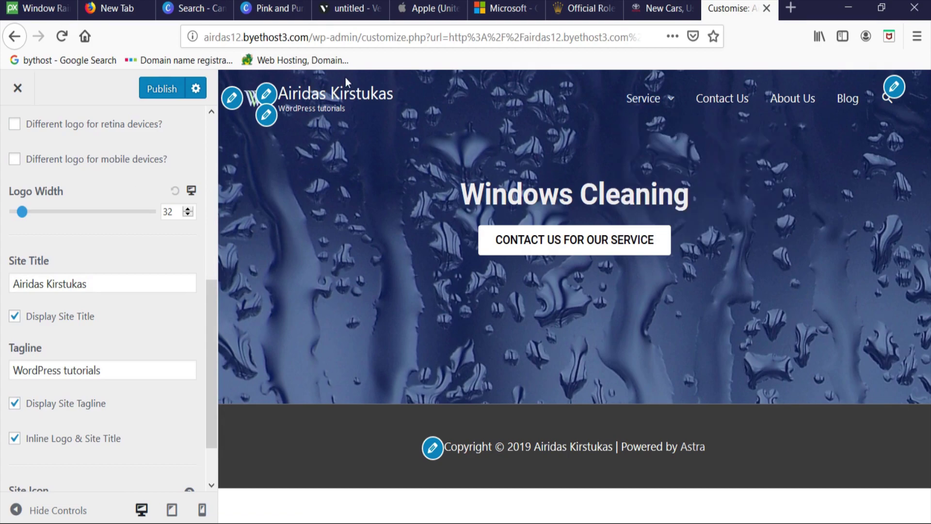
scroll(64, 257, "down", 2)
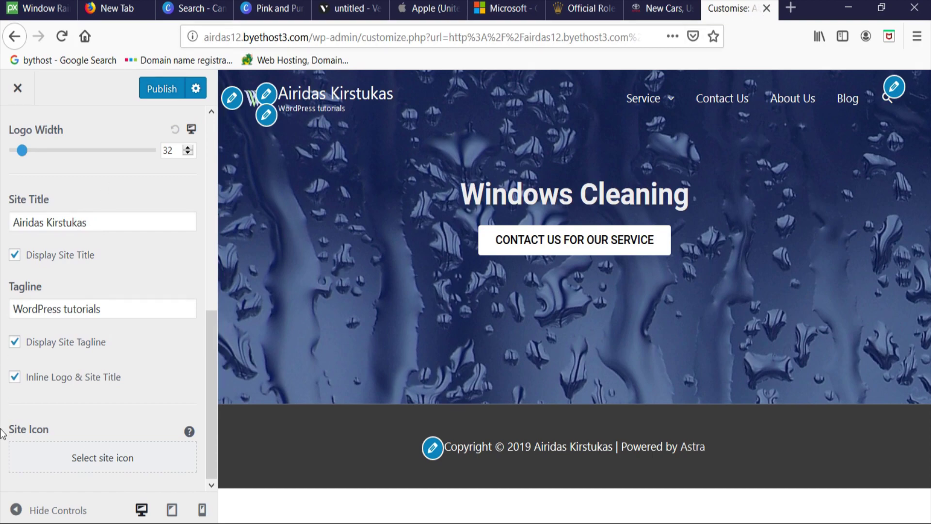
- Upload favicon.png from the Desktop\Astra folder as the site icon image
left_click(105, 466)
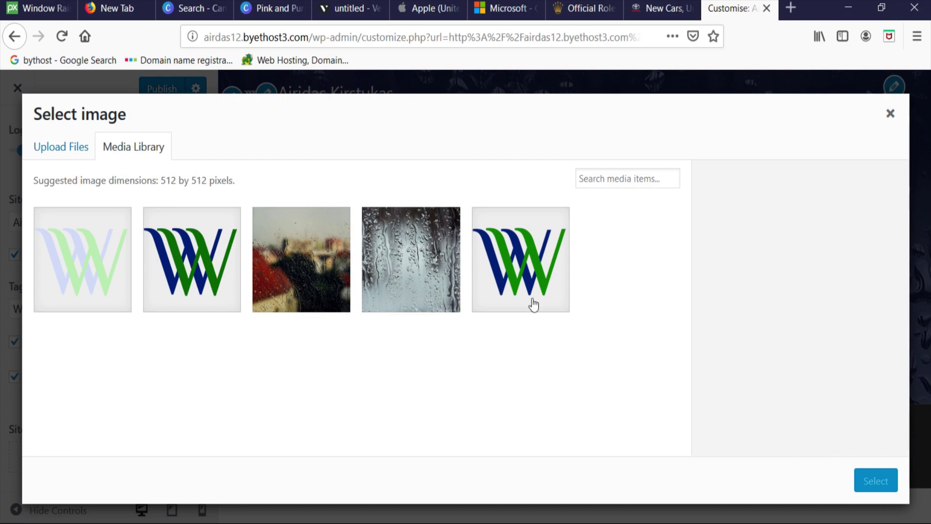
left_click(68, 145)
left_click(463, 329)
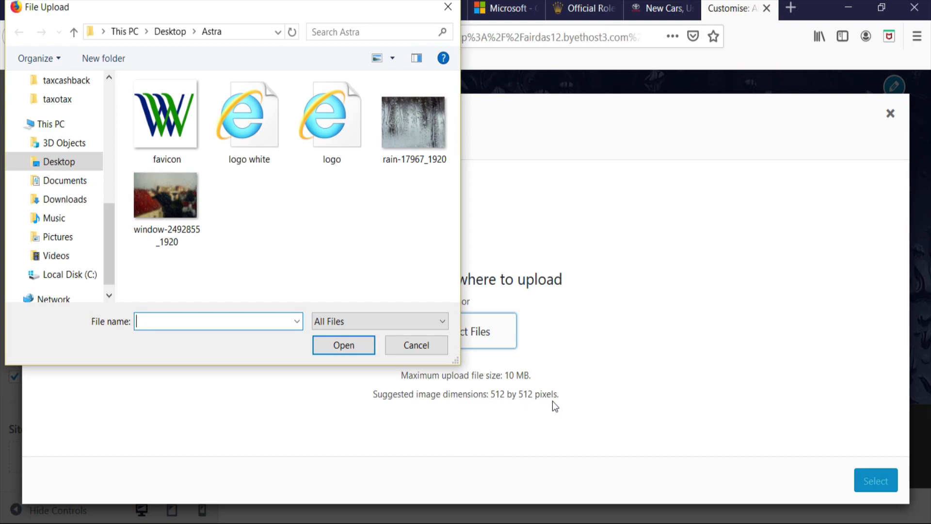
left_click(173, 126)
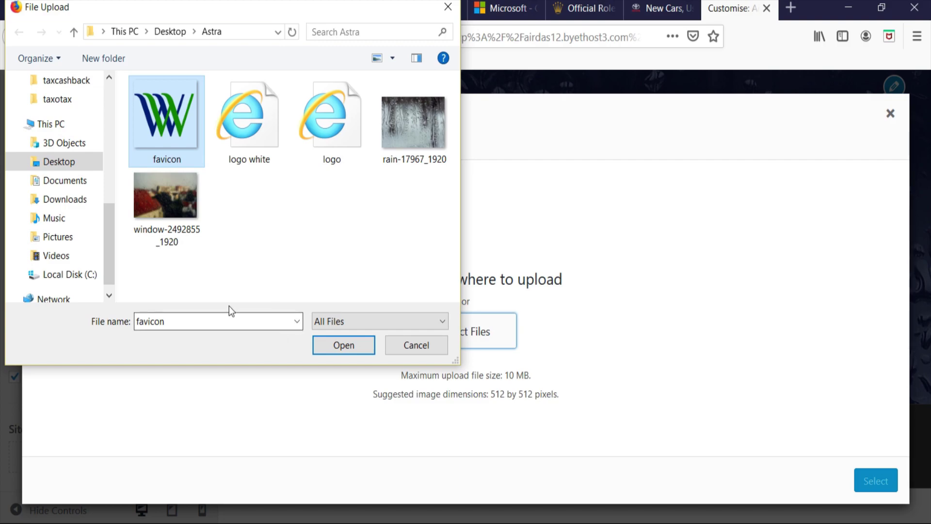
left_click(360, 347)
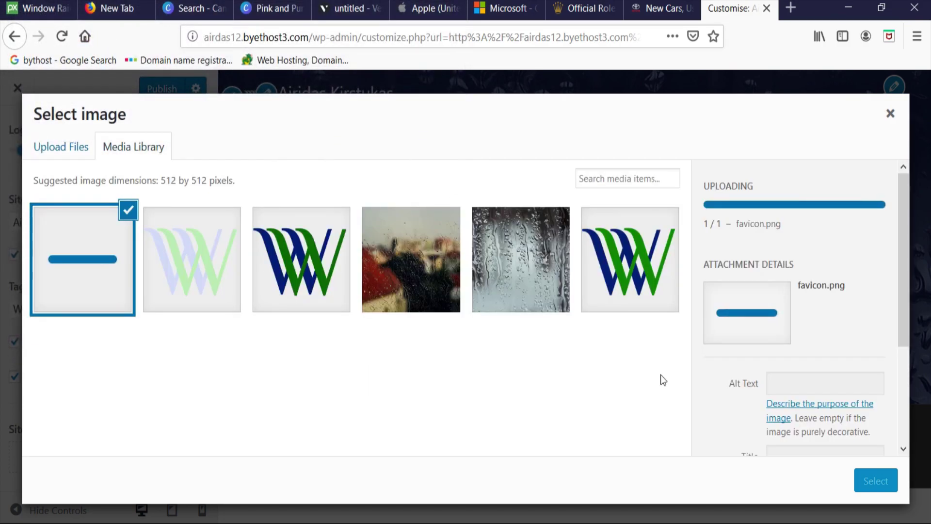
- Give the favicon title and alt text 'wordpress tutorials' and make it the site icon
left_click_drag(811, 412, 709, 422)
type("word")
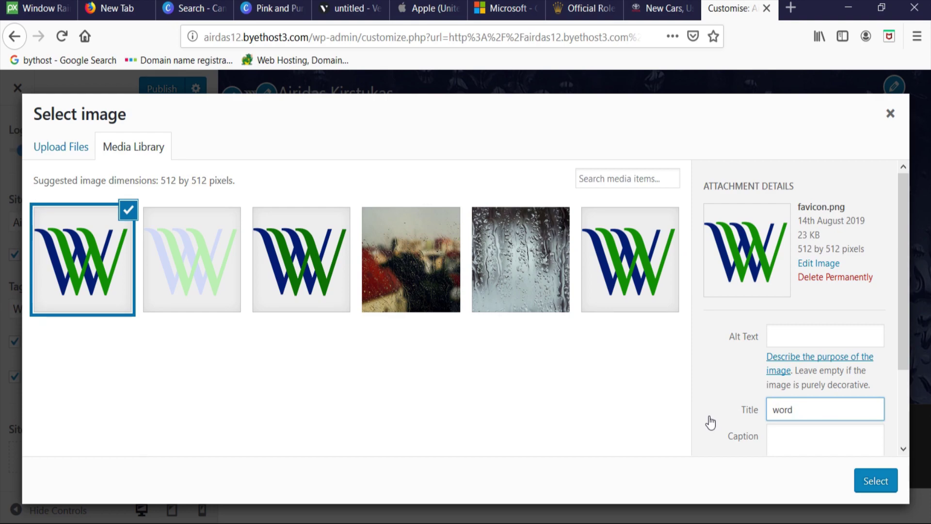
type("press tutoriasl")
key("BackSpace")
key("BackSpace")
type("ls")
left_click_drag(856, 408, 765, 429)
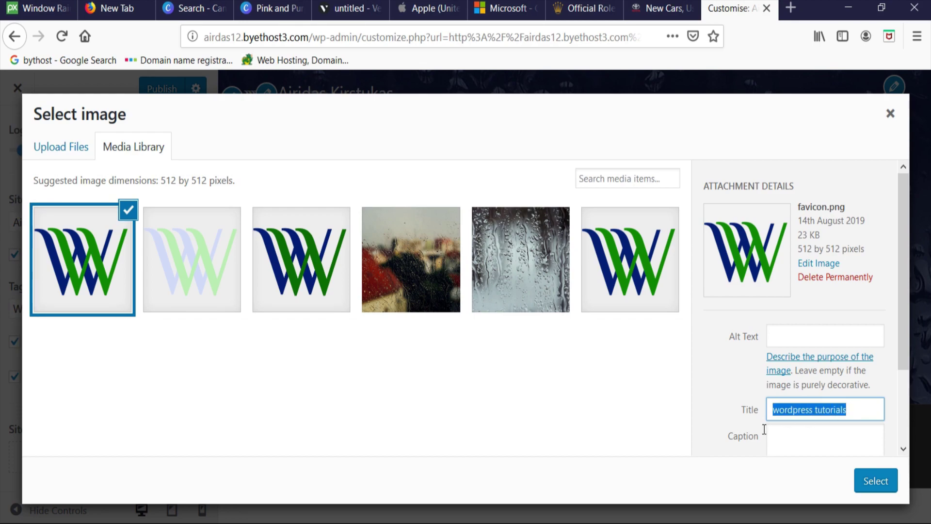
key("ctrl+c")
left_click(804, 330)
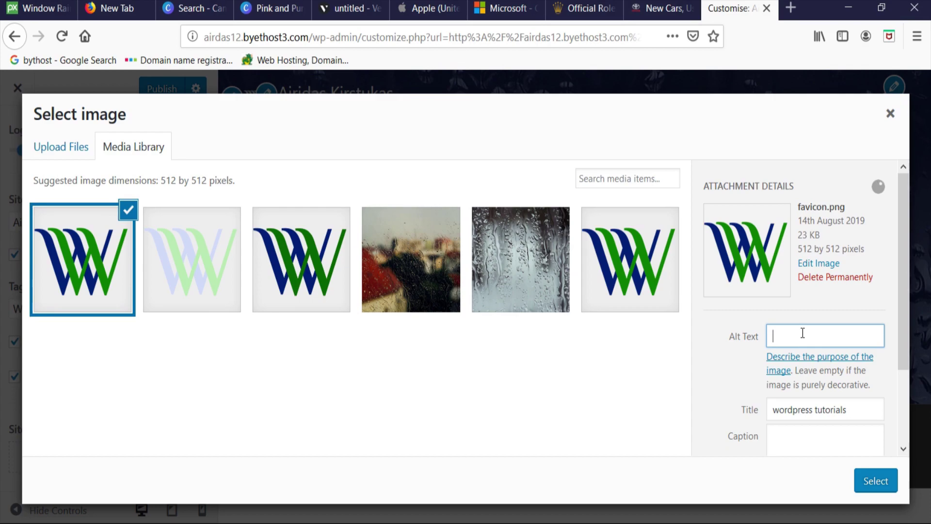
key("ctrl+v")
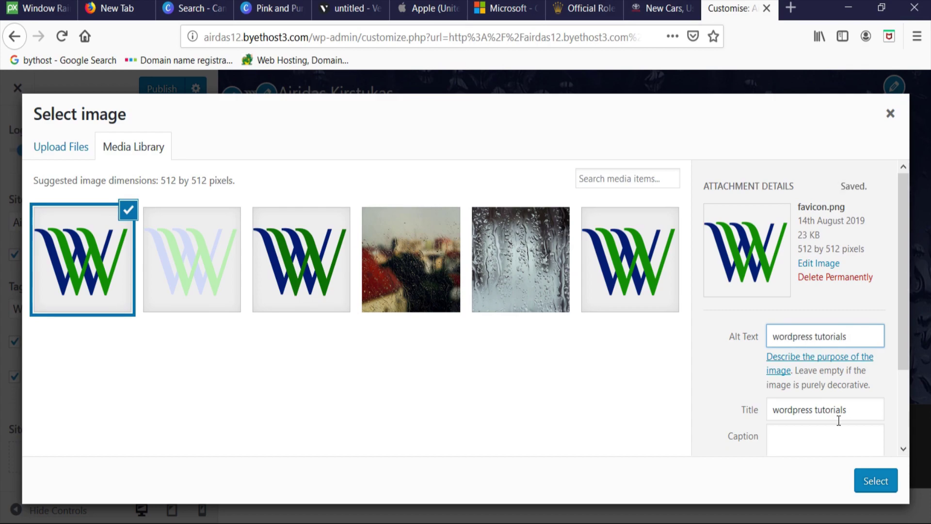
left_click(874, 488)
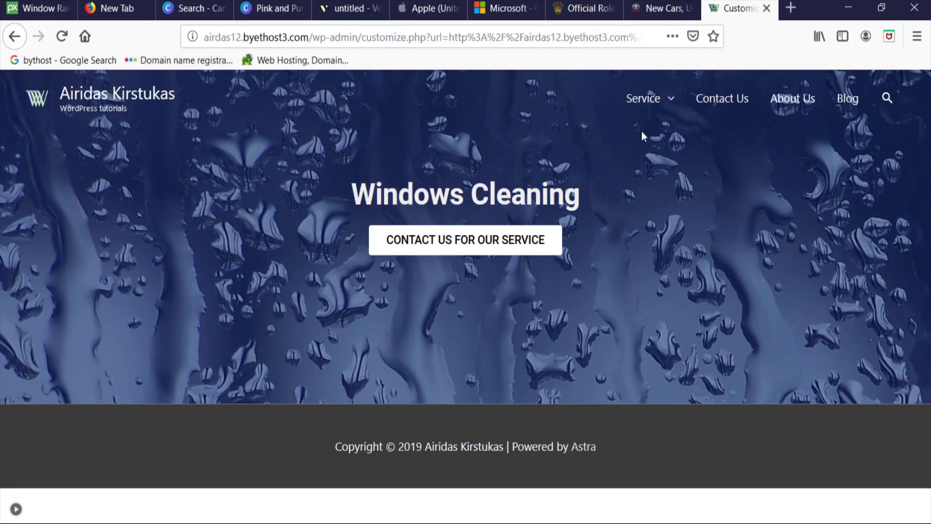
- Open the About Us page from the preview's navigation menu
left_click(787, 102)
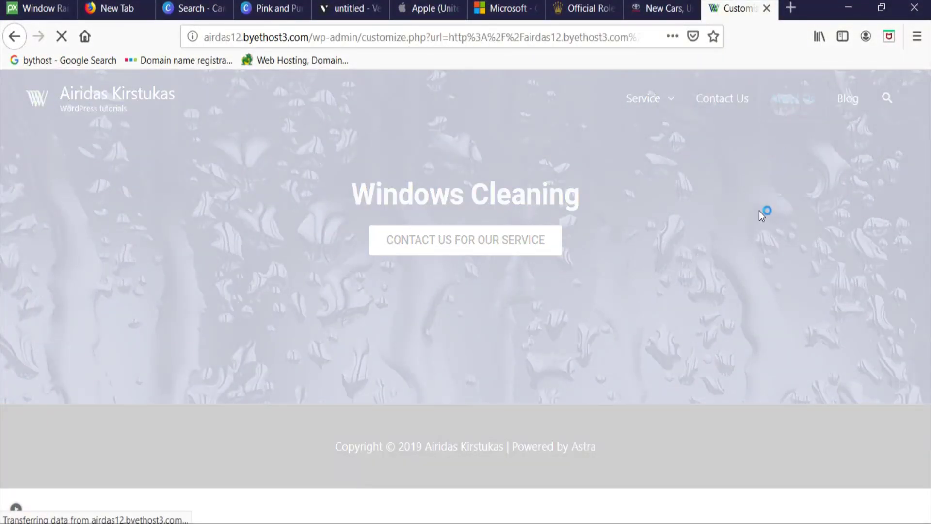